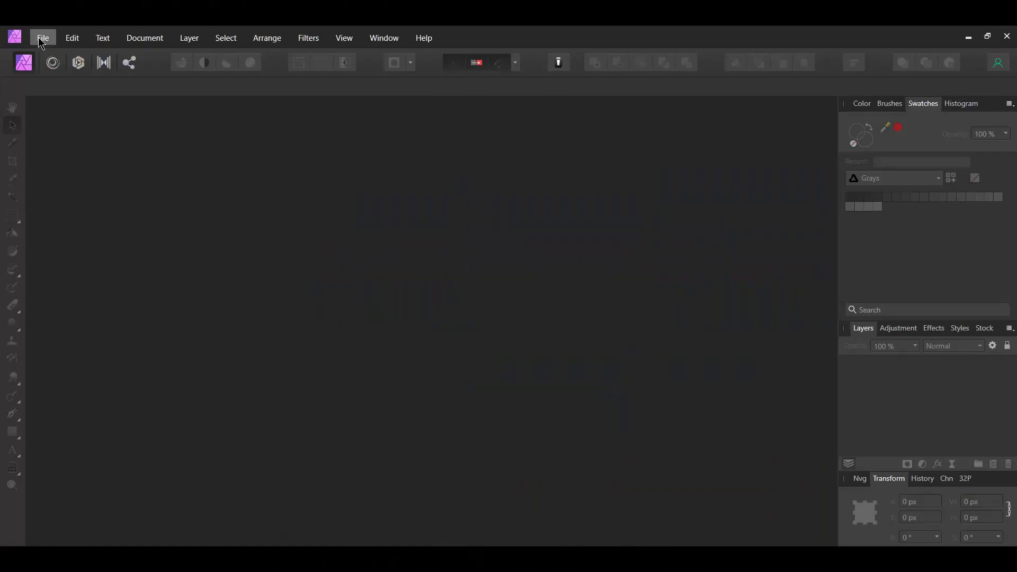
Step: Create a blank 1920 × 1080 px document using the Web tab's FHD 1080p preset
left_click(40, 38)
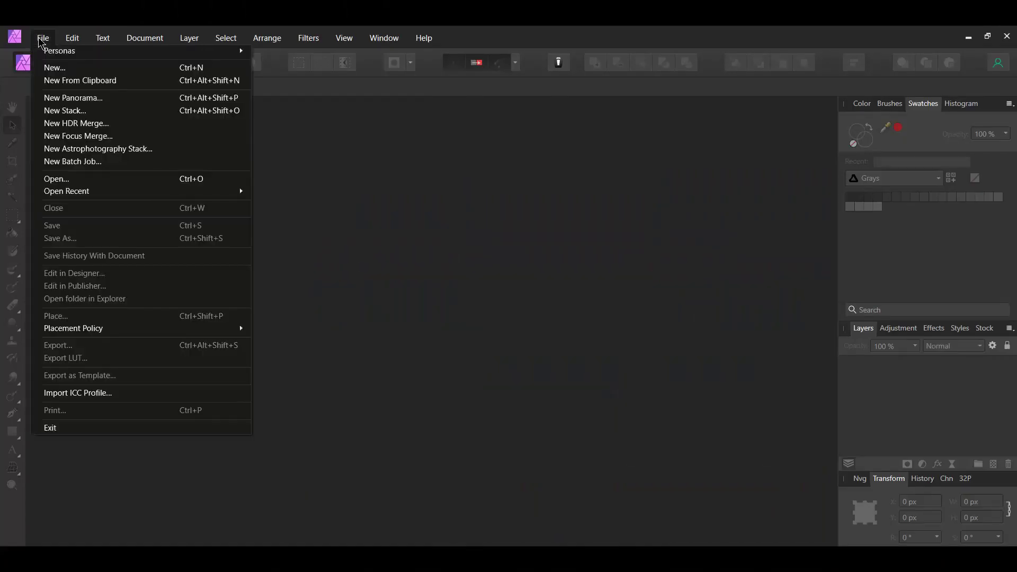
left_click(50, 67)
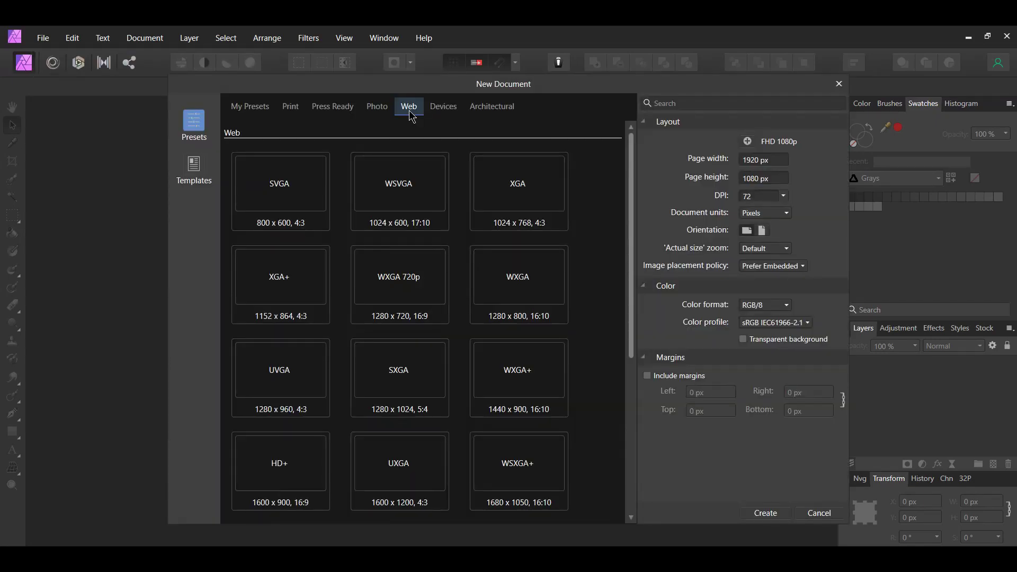
scroll(598, 257, "down", 3)
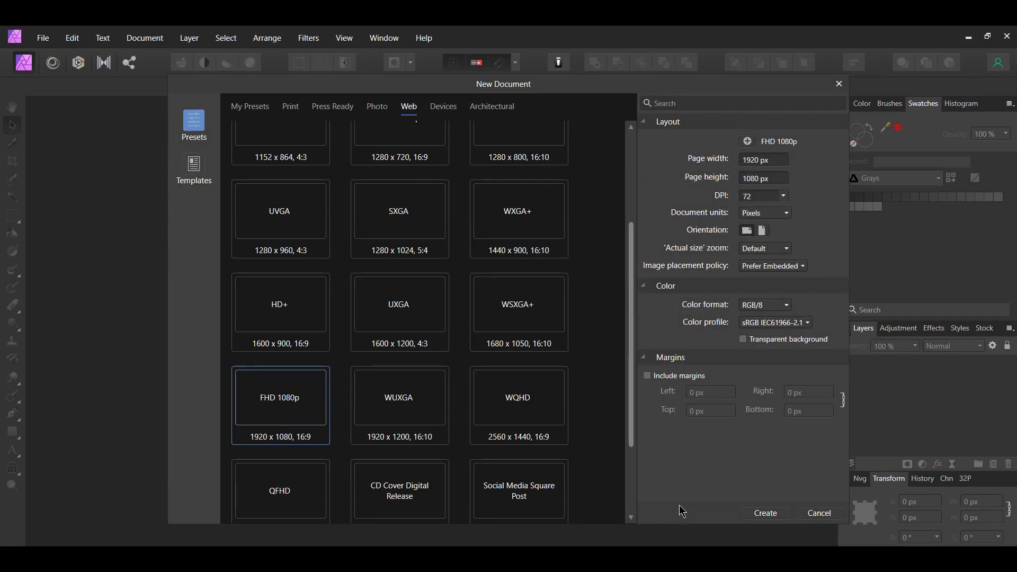
left_click(752, 517)
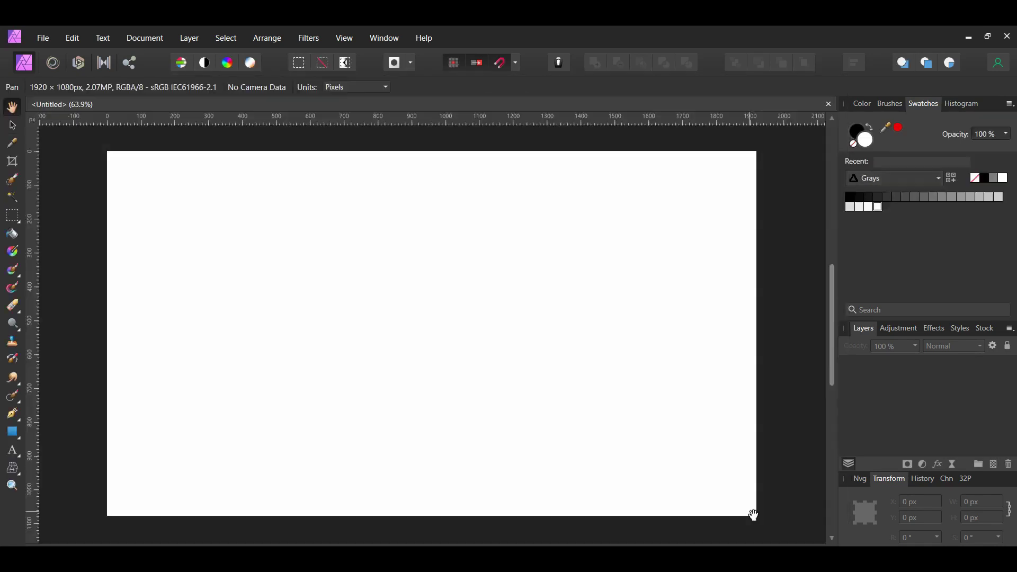
Step: Flood-fill the canvas into a pixel layer and add a Radial Gradient Overlay effect
left_click(15, 237)
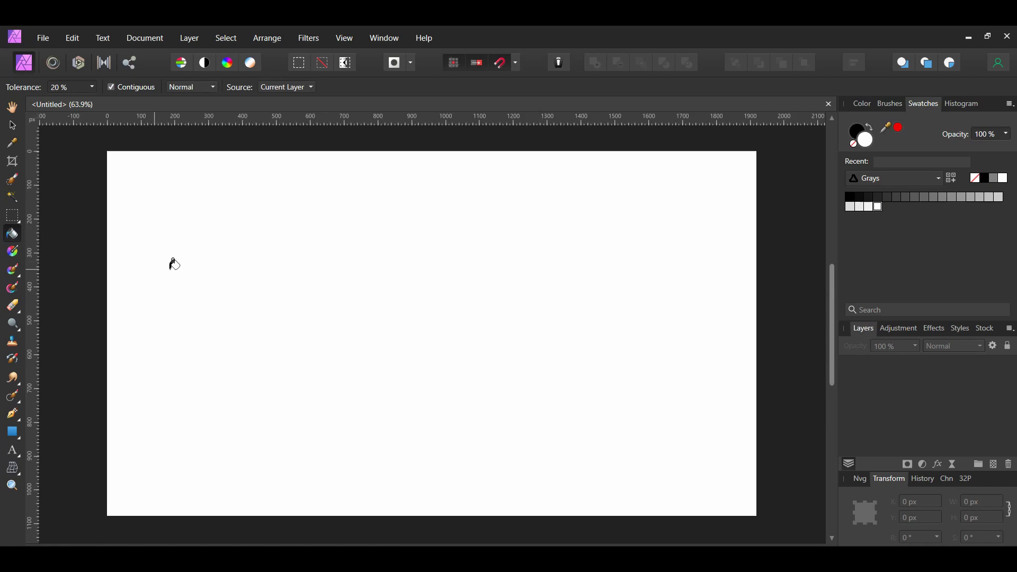
left_click(259, 265)
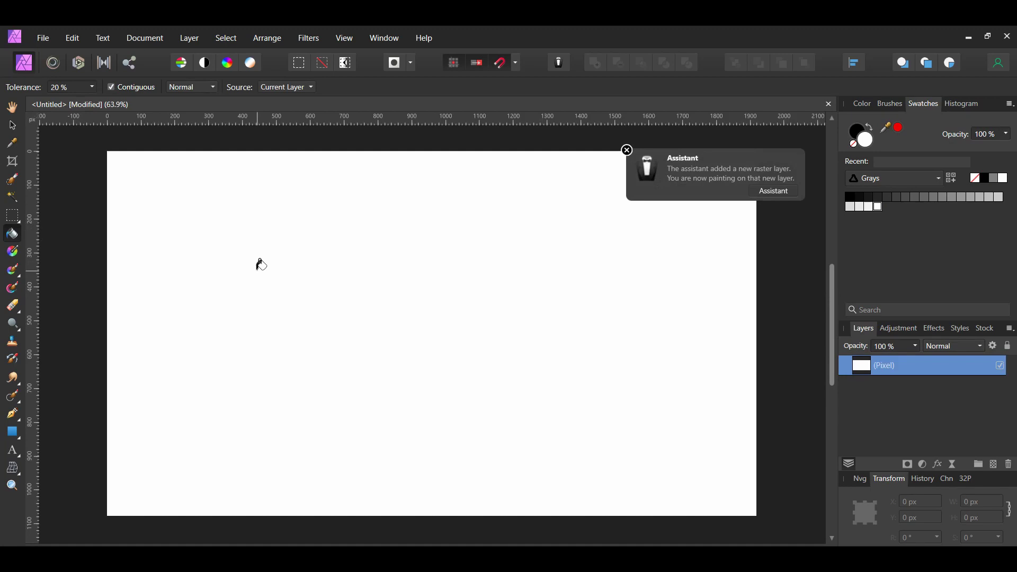
left_click(939, 466)
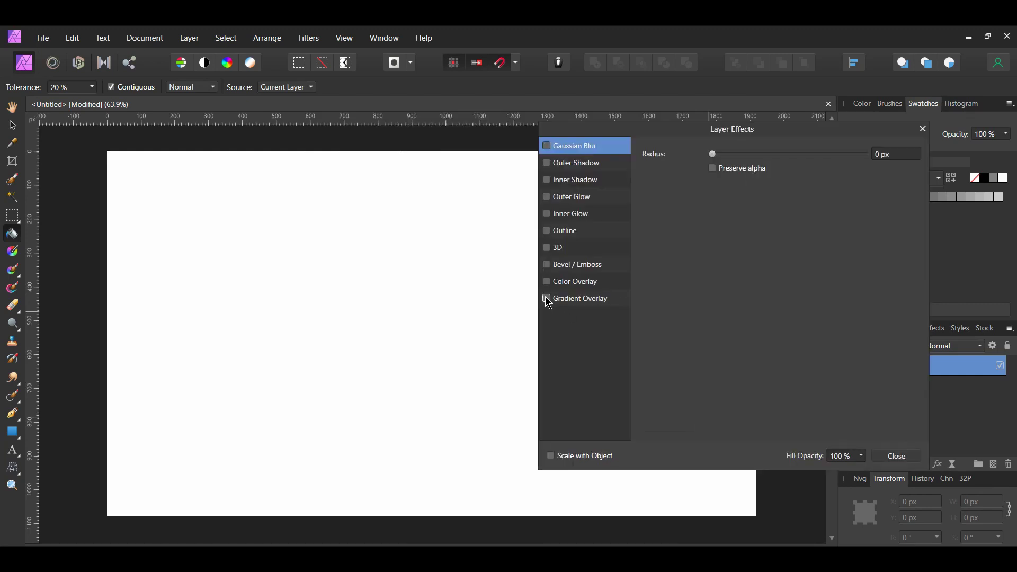
left_click(547, 299)
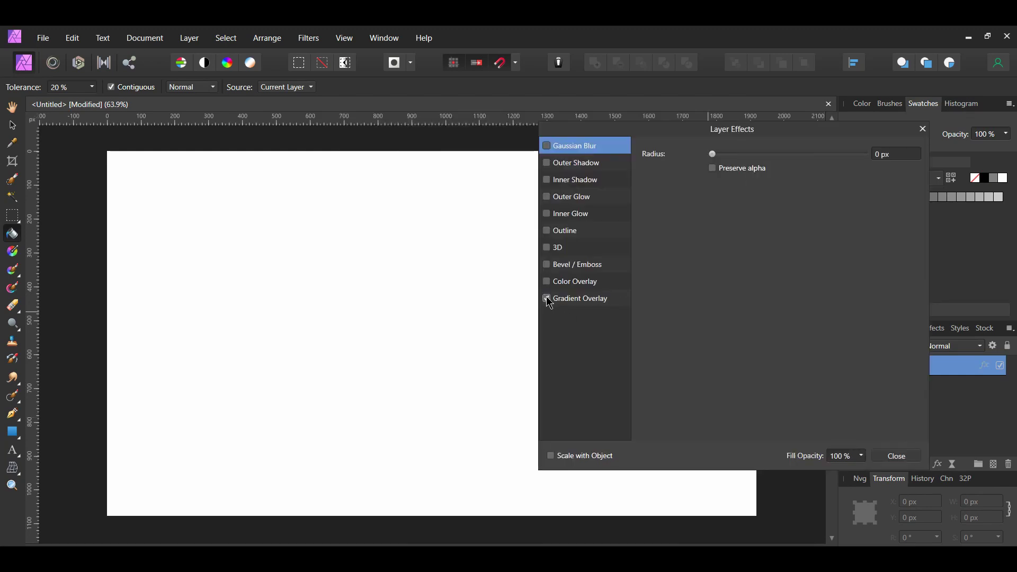
left_click(573, 305)
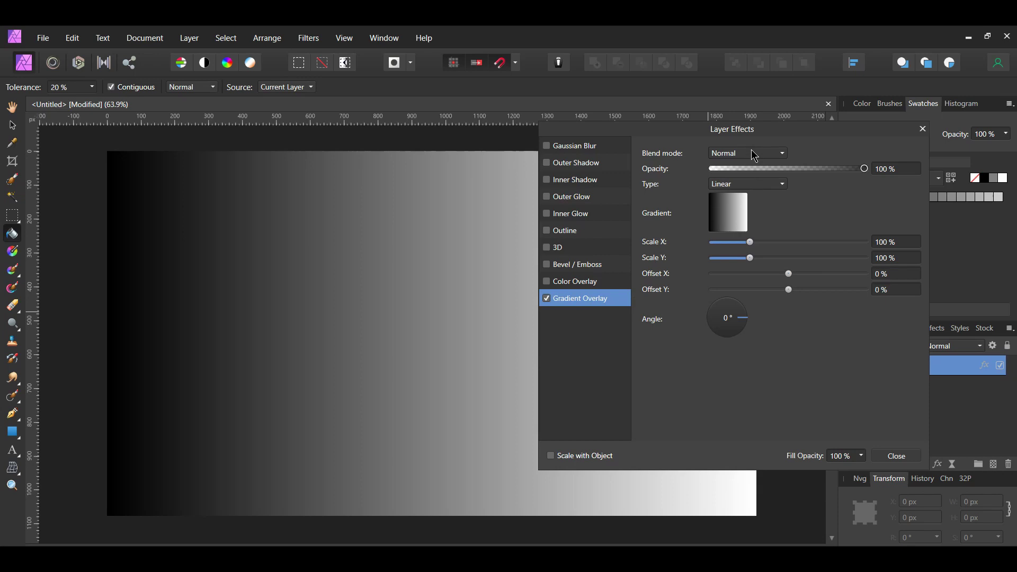
left_click(782, 184)
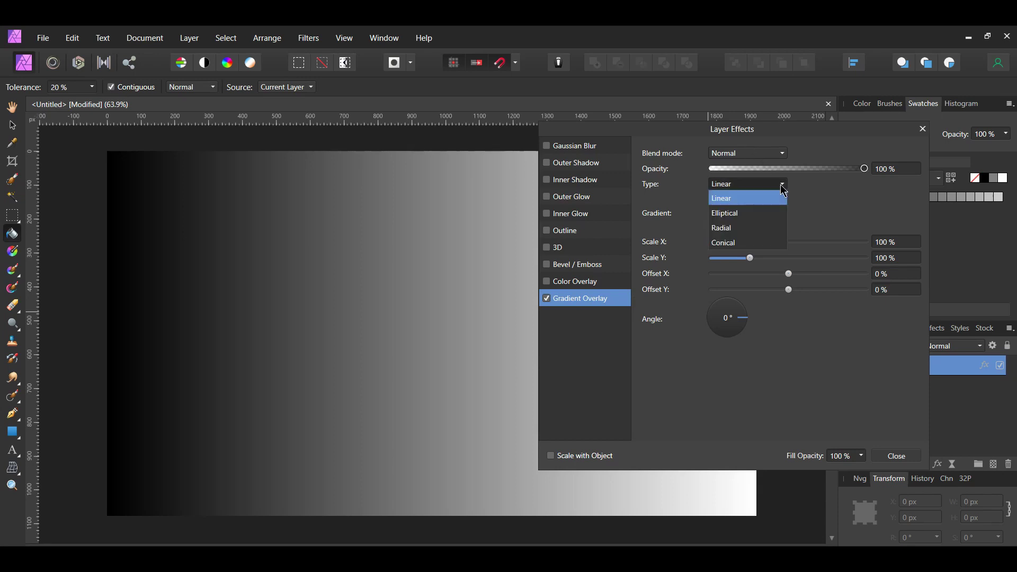
left_click(777, 228)
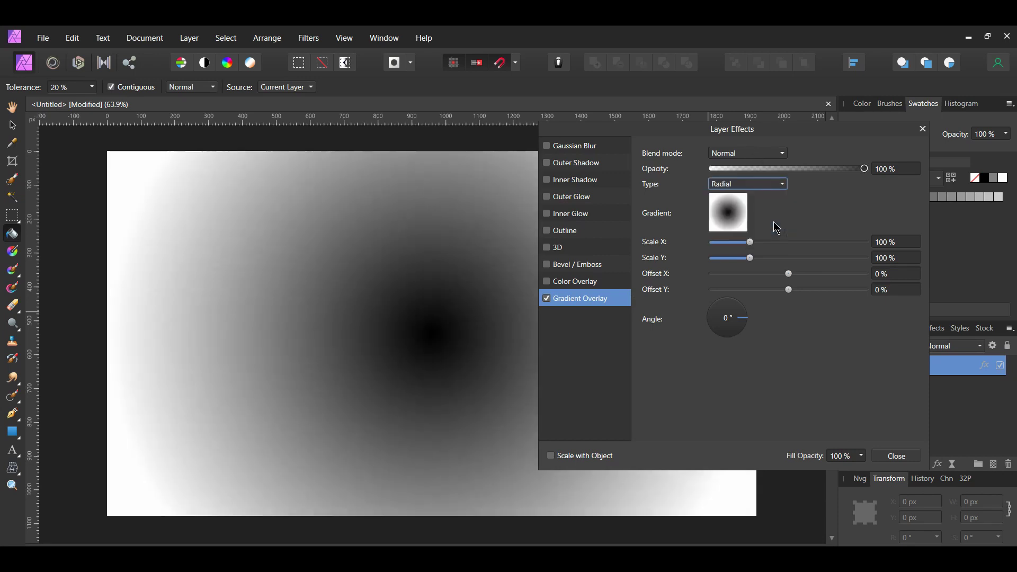
Step: Set the gradient's end stop colour to #004892 using RGB Hex Sliders
left_click(734, 221)
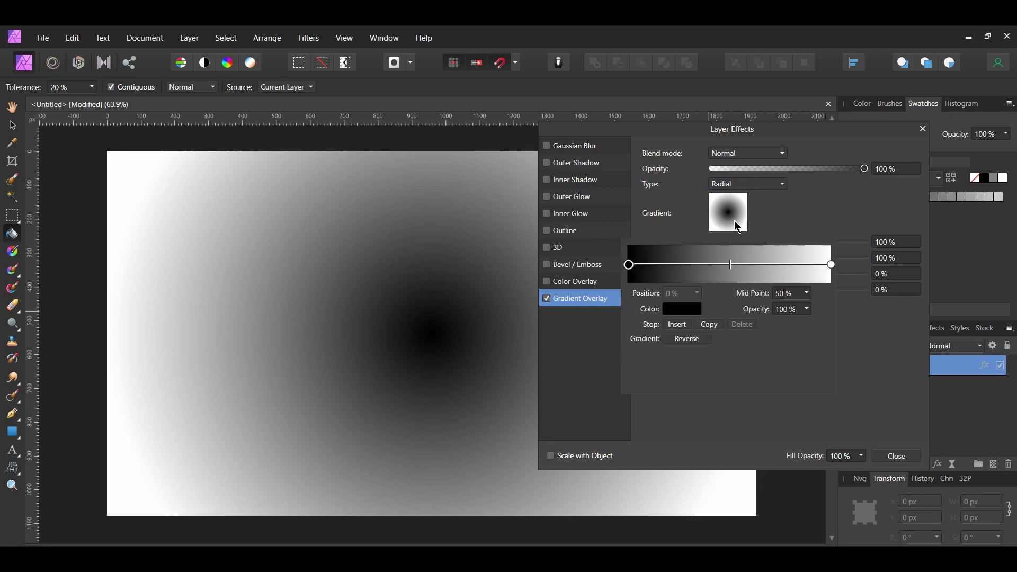
left_click(831, 265)
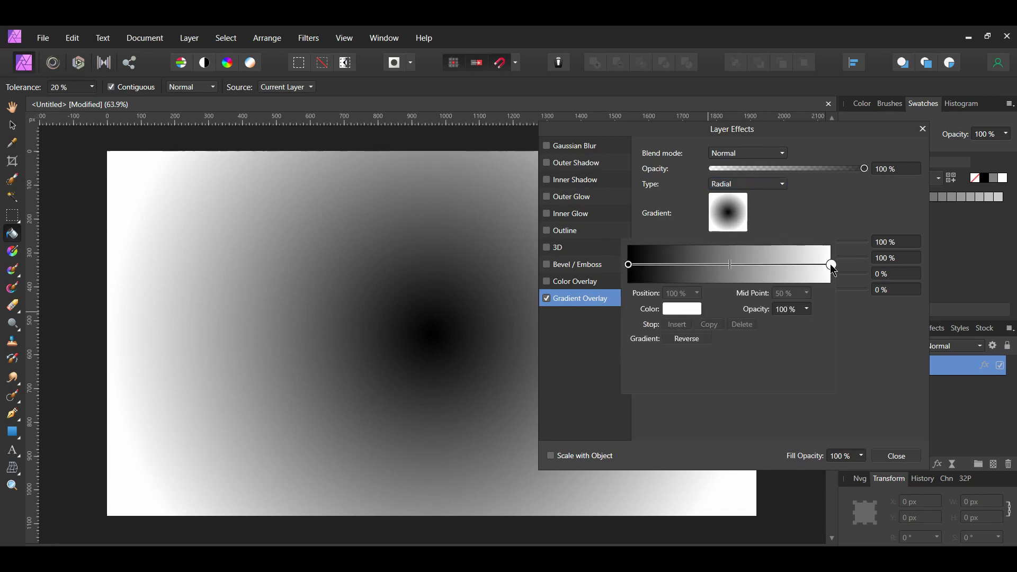
left_click(684, 310)
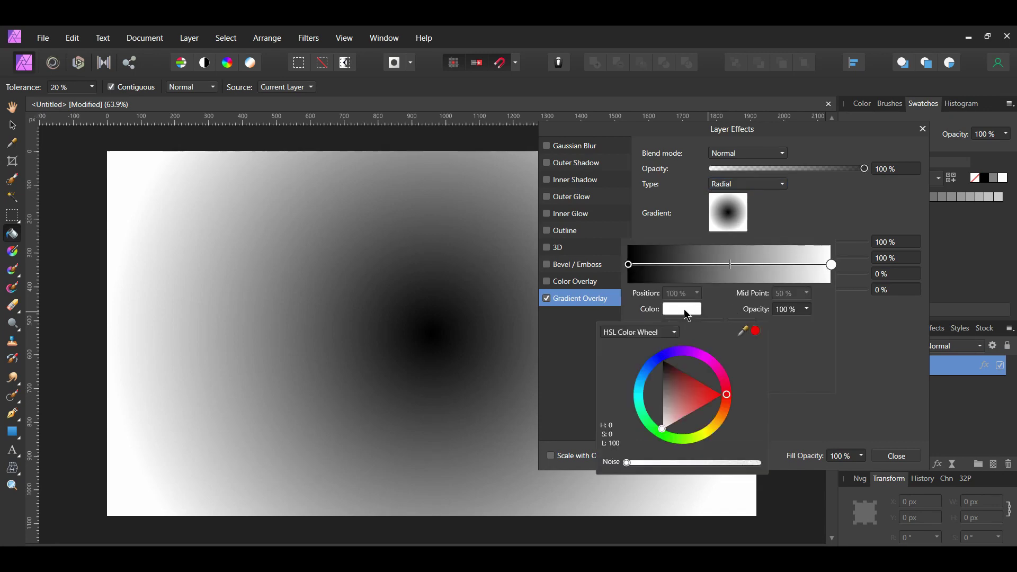
left_click(652, 333)
left_click(660, 362)
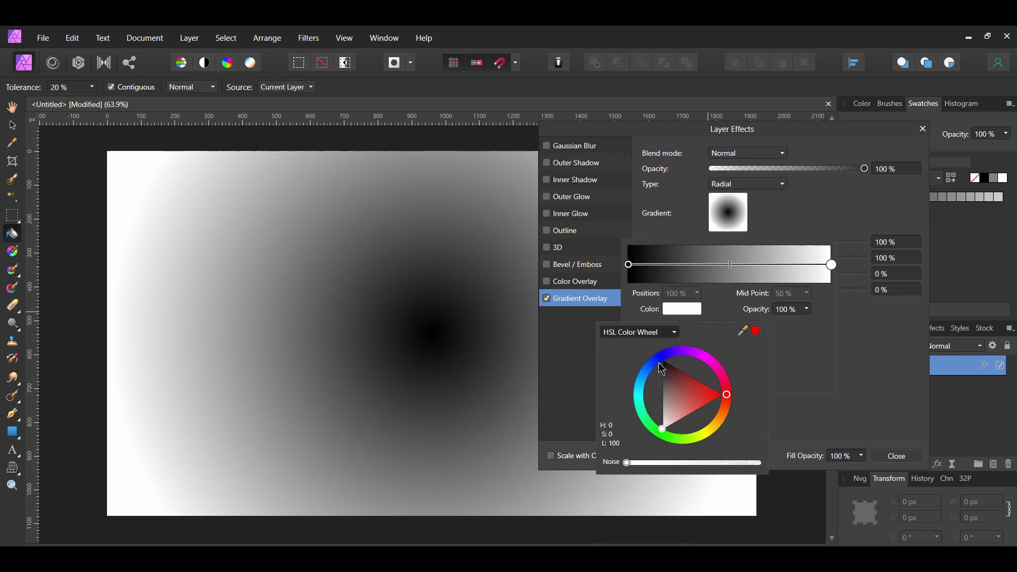
left_click(731, 397)
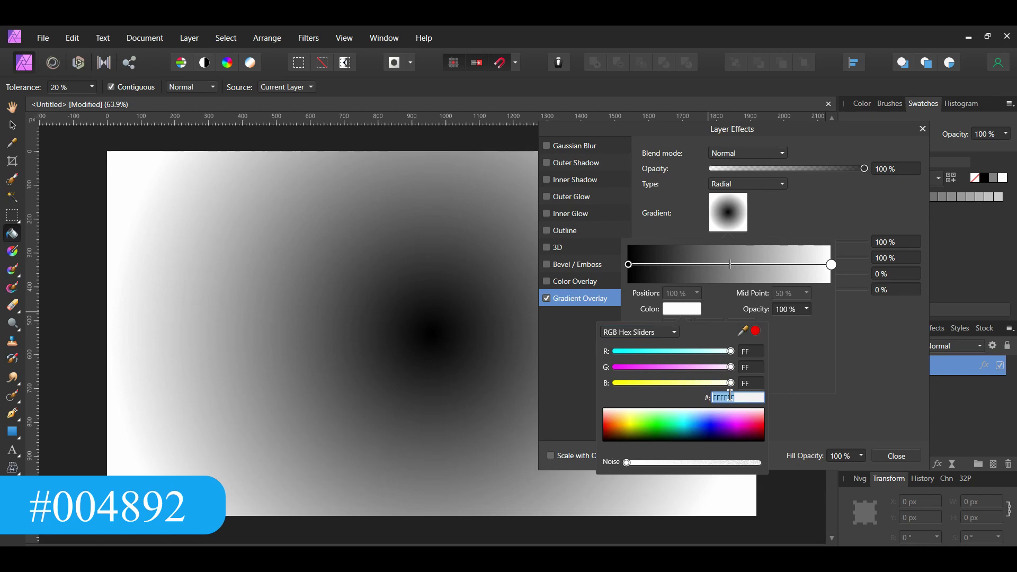
type("004892")
key("Return")
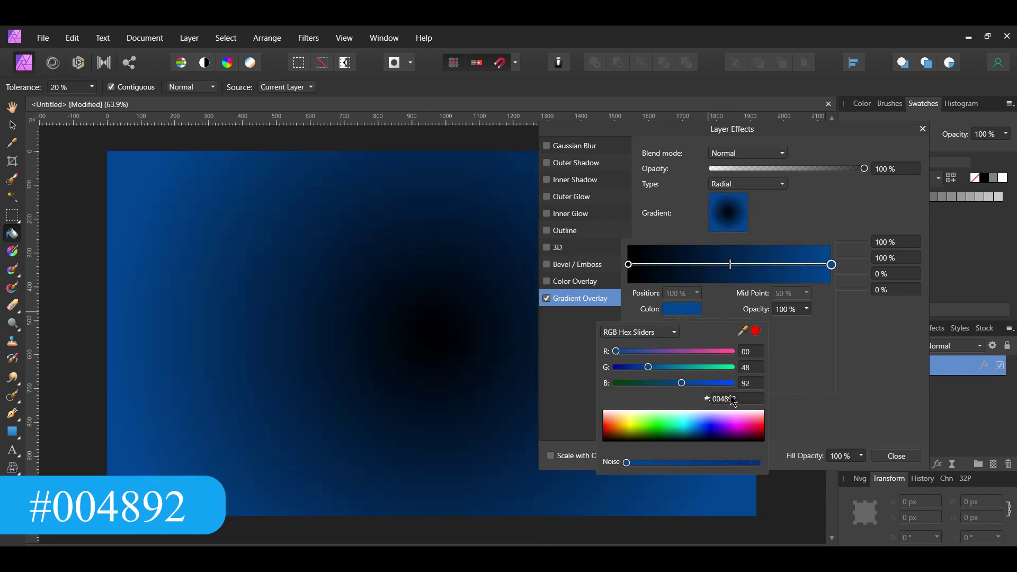
Step: Set the gradient's start stop to #01288C and its angle to 160°
left_click(629, 265)
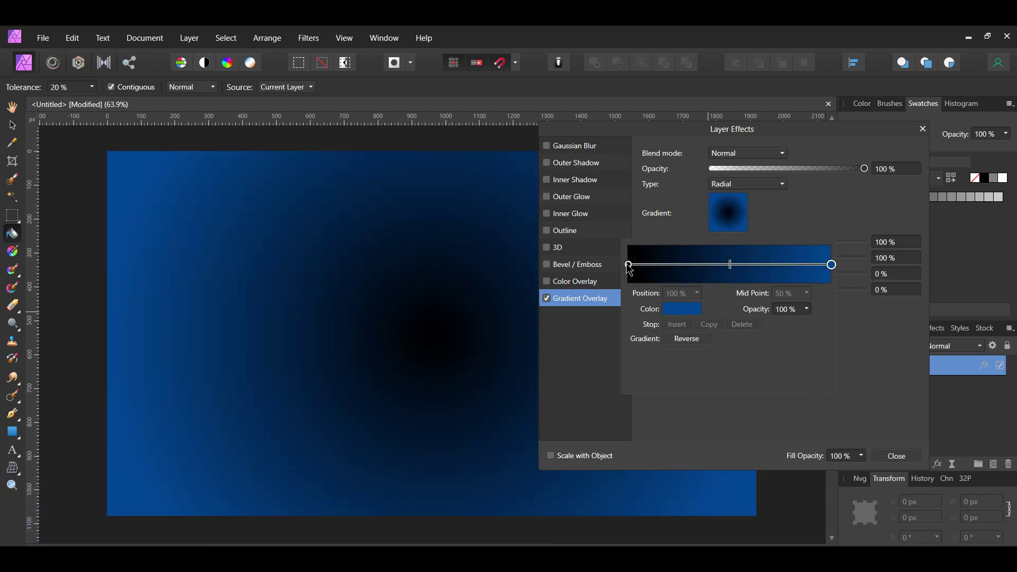
left_click(682, 309)
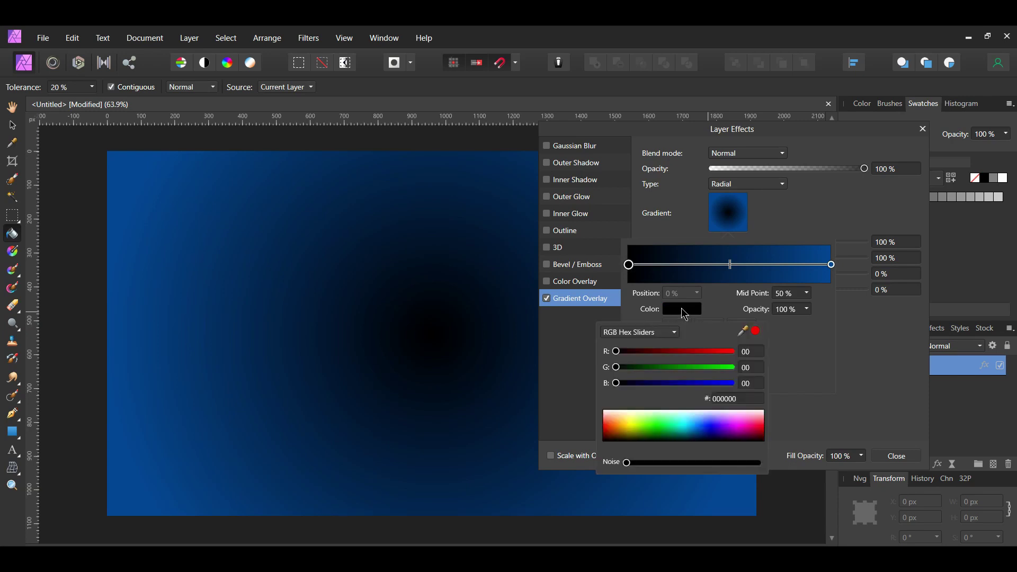
left_click(736, 399)
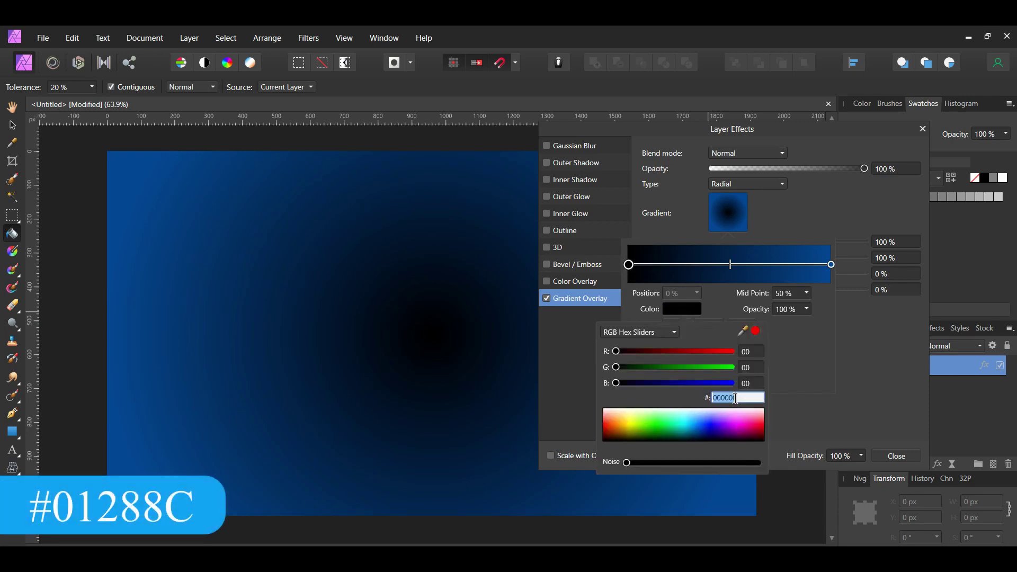
type("01288C")
key("Return")
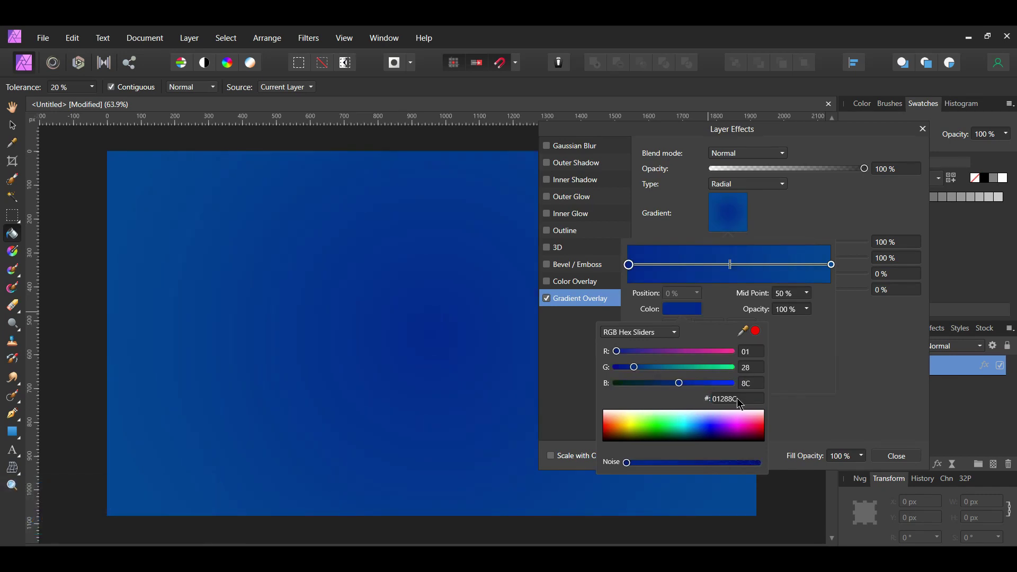
left_click(804, 379)
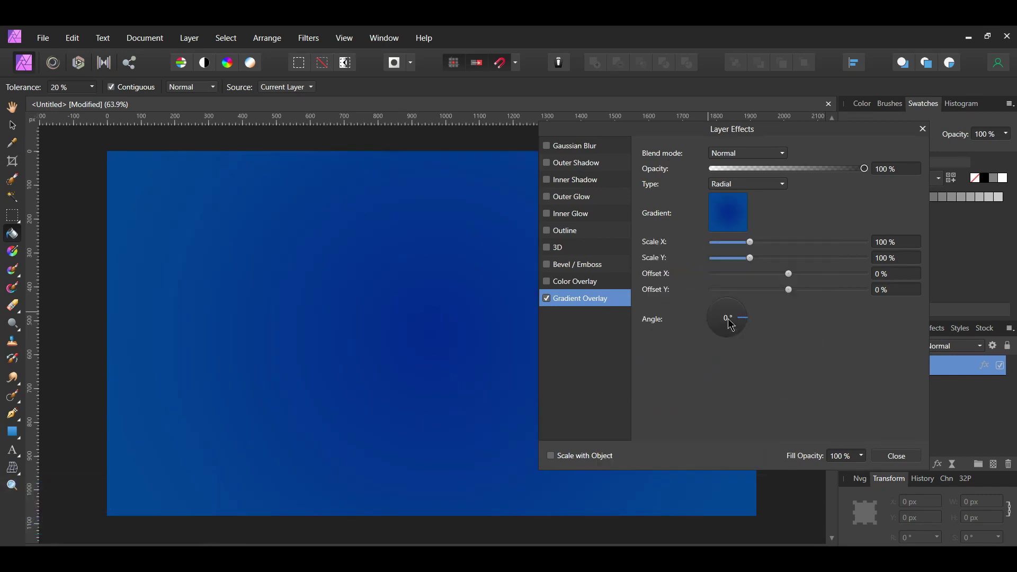
left_click(727, 317)
type("160")
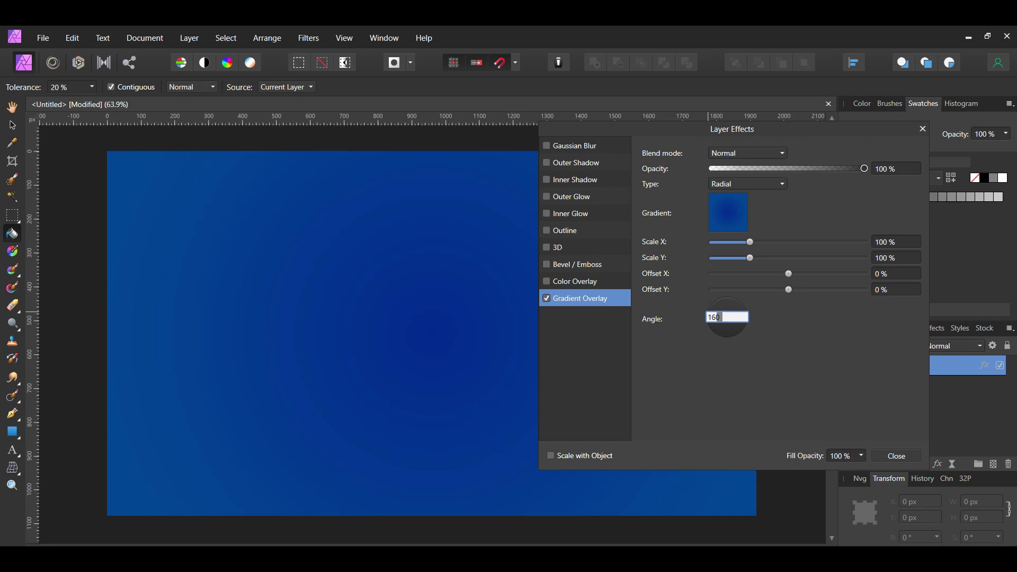
key("Return")
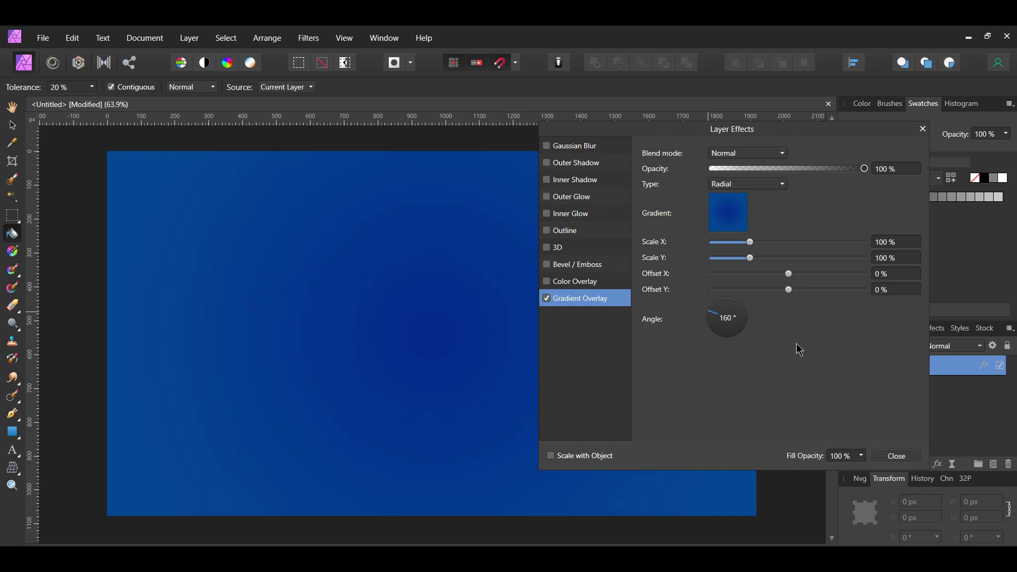
Step: Draw a large centred rectangle and swap its colours to a black fill with white outline
left_click(907, 458)
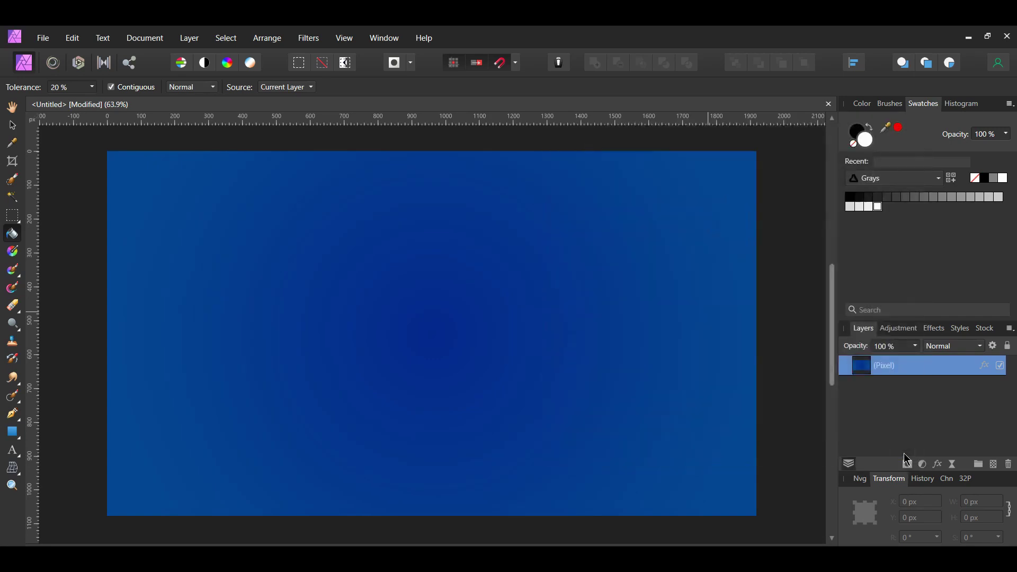
left_click(12, 433)
mouse_move(135, 172)
left_mouse_down()
mouse_move(182, 206)
mouse_move(686, 461)
mouse_move(748, 505)
left_mouse_up()
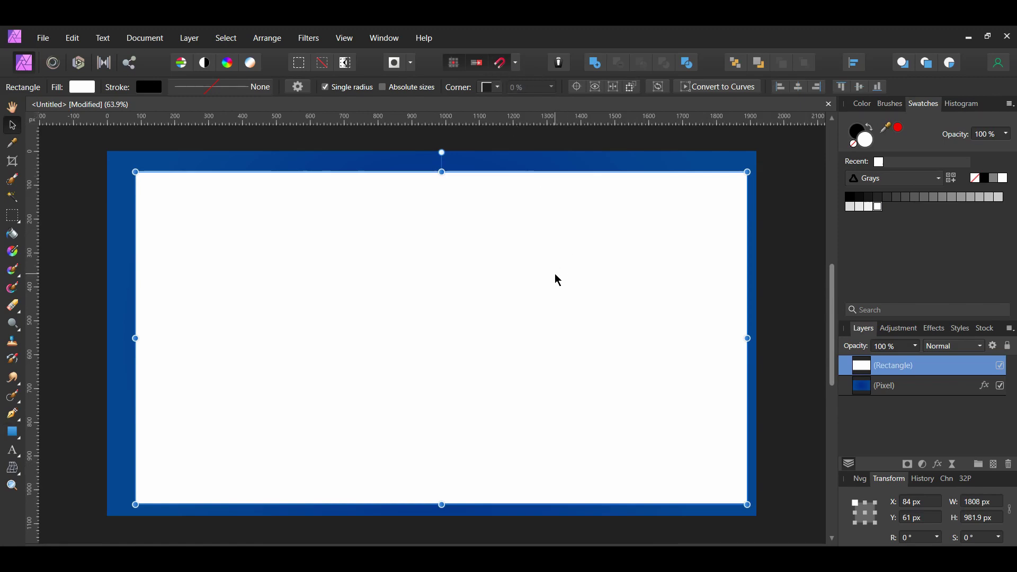
mouse_move(558, 279)
left_mouse_down()
mouse_move(540, 277)
mouse_move(549, 273)
left_mouse_up()
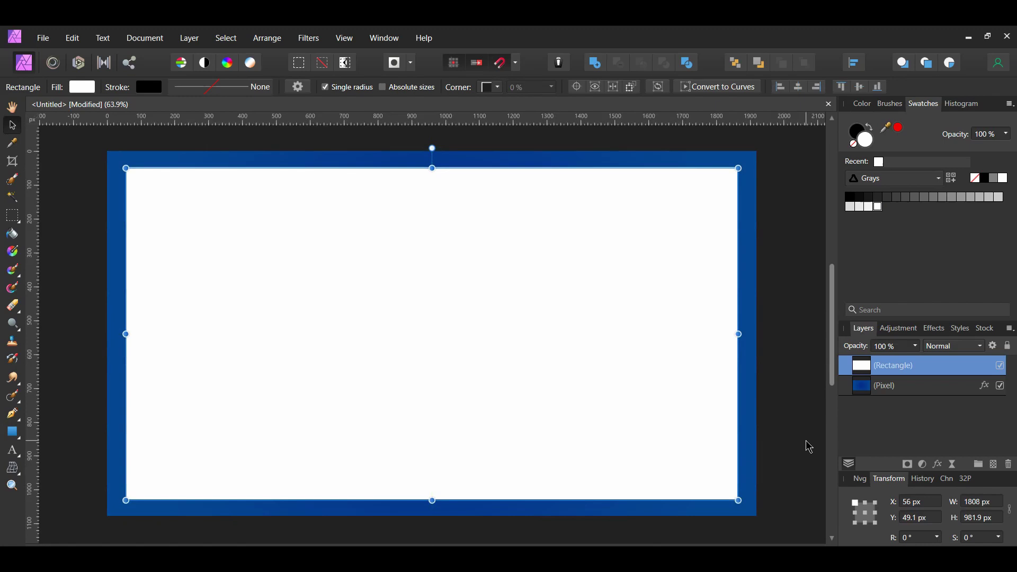
key("shift+x")
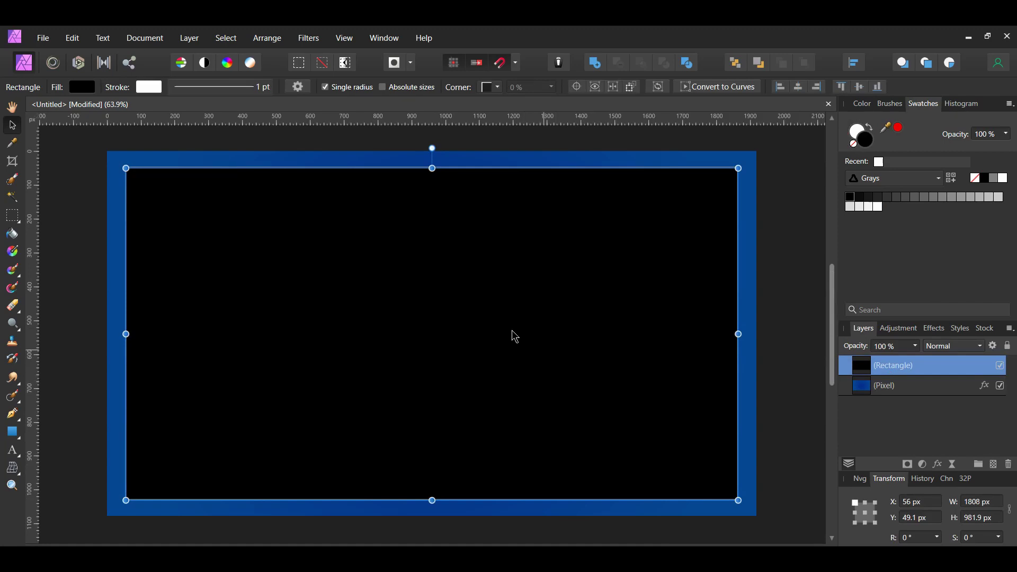
Step: Set the rectangle's stroke width to 3 pt and deselect it
left_click(254, 87)
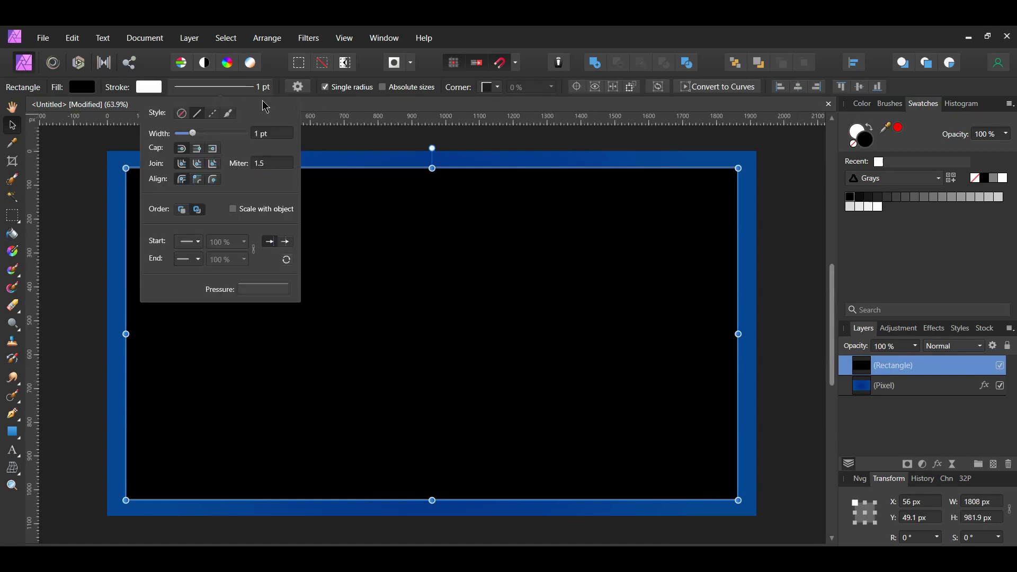
left_click(282, 133)
type("3")
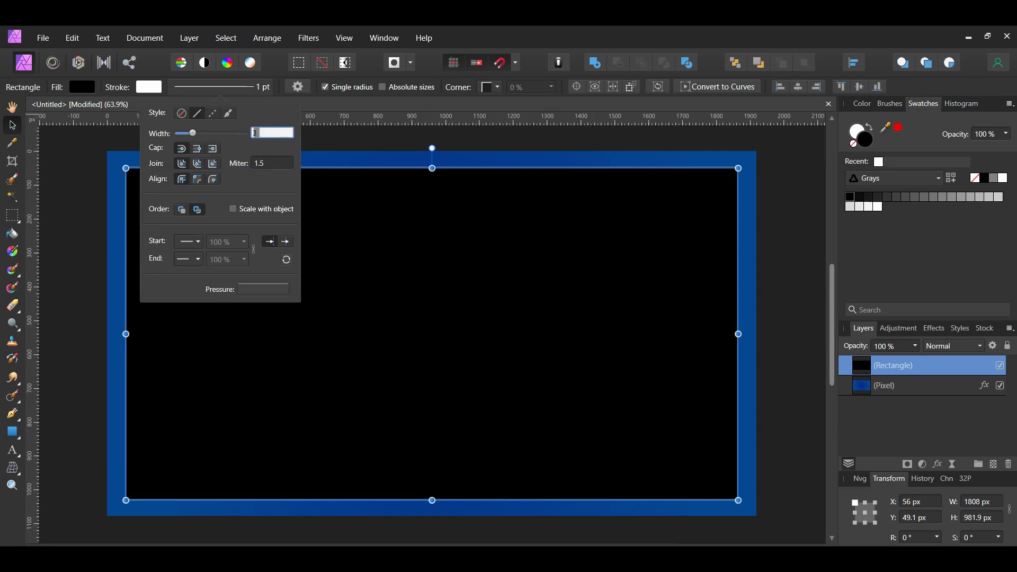
key("Return")
left_click(803, 487)
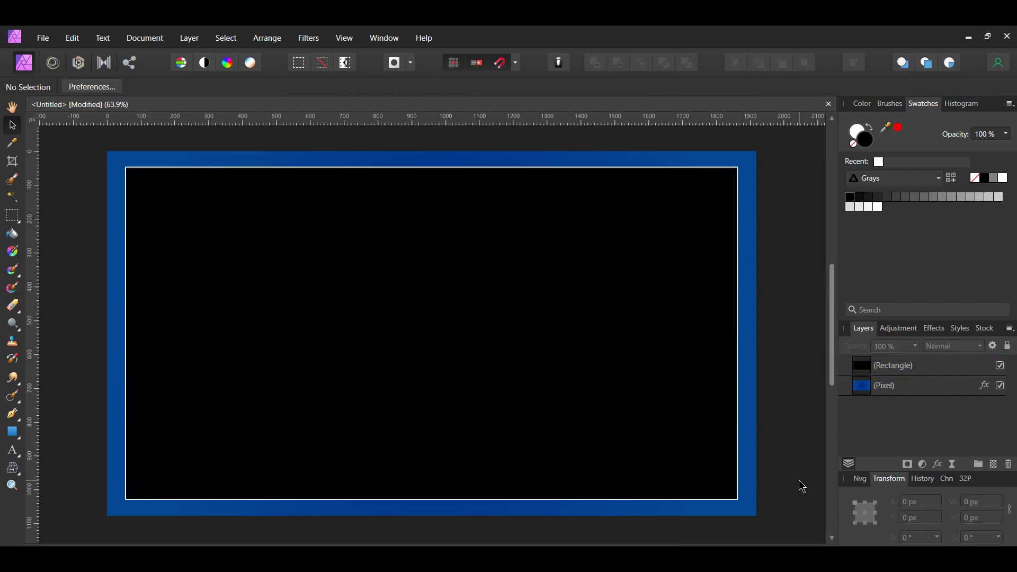
Step: Draw a thin vertical rectangle at the left, sized 2 × 2427 px, with no stroke
left_click(13, 432)
scroll(186, 399, "down", 1)
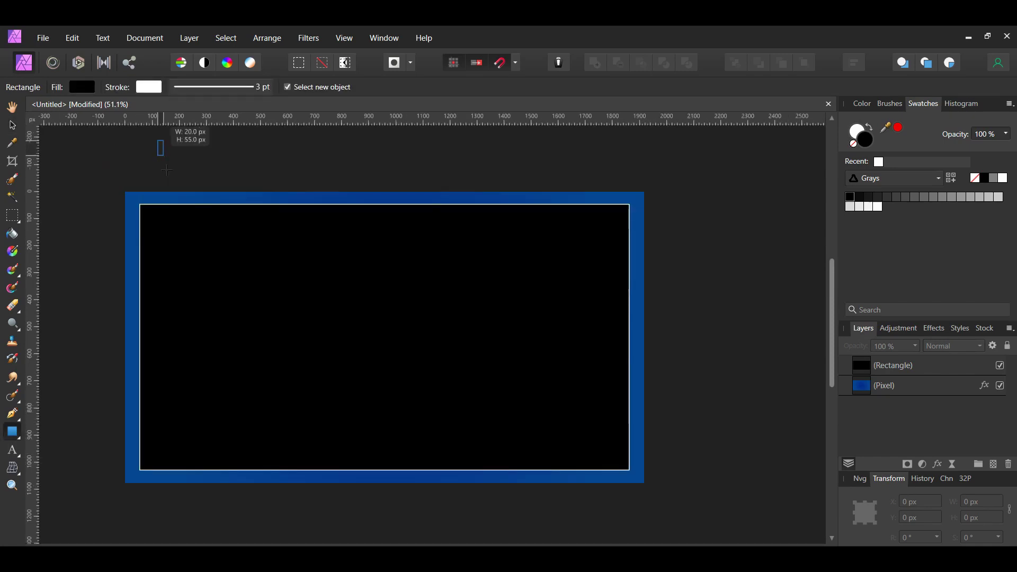
mouse_move(154, 127)
left_mouse_down()
mouse_move(170, 257)
mouse_move(158, 515)
left_mouse_up()
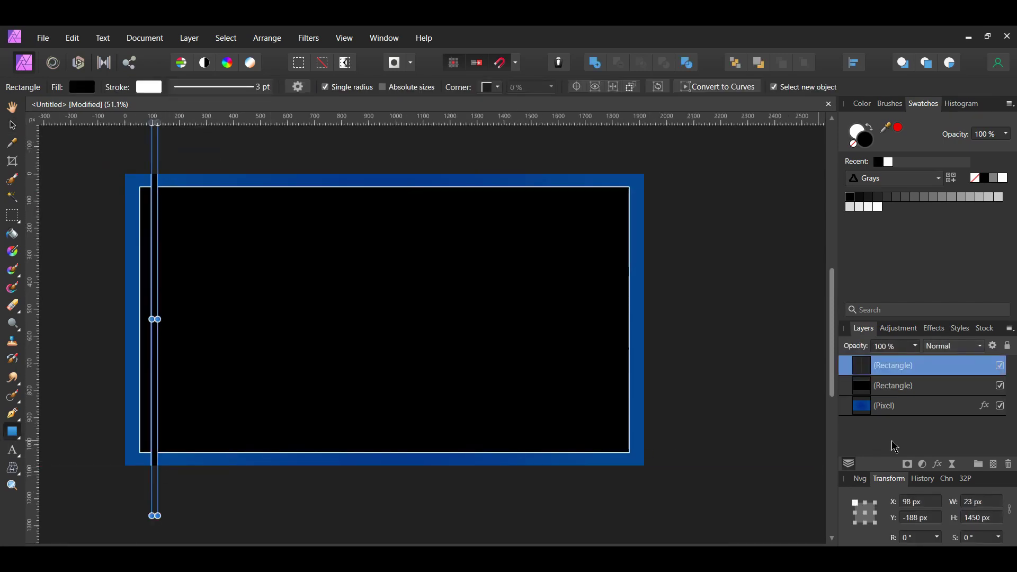
left_click(991, 501)
type("2")
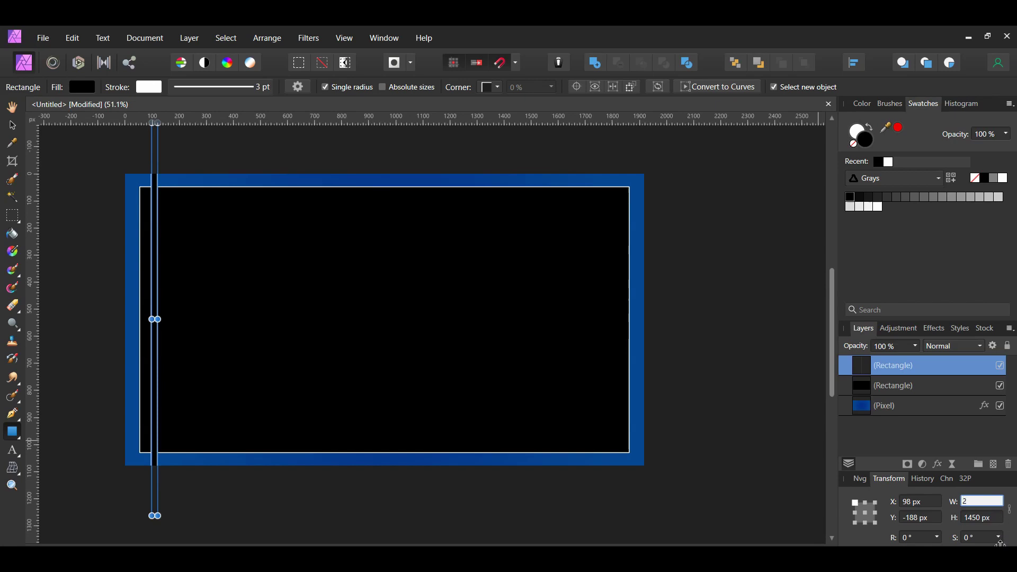
left_click(981, 518)
type("2427")
key("Return")
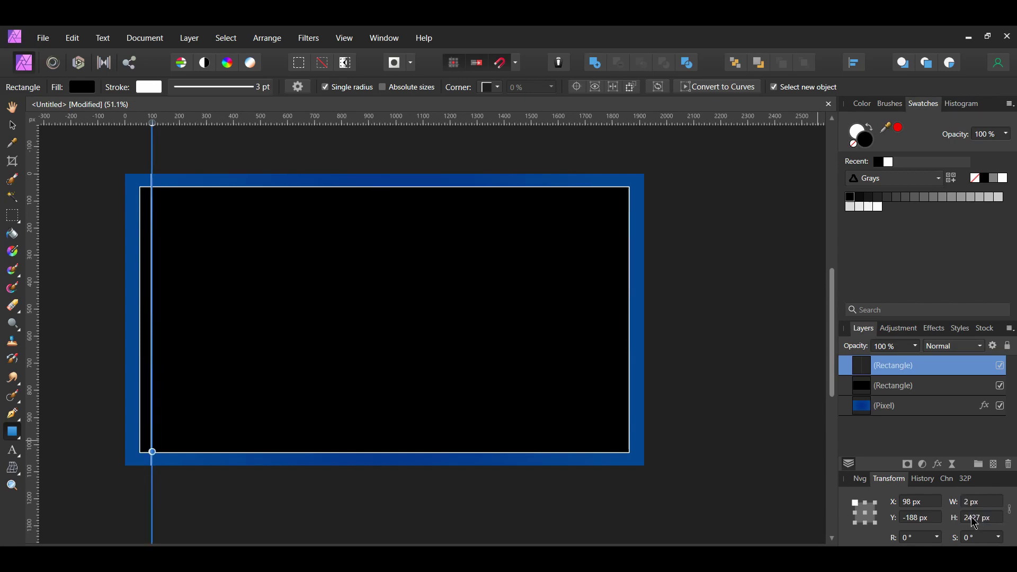
left_click(855, 145)
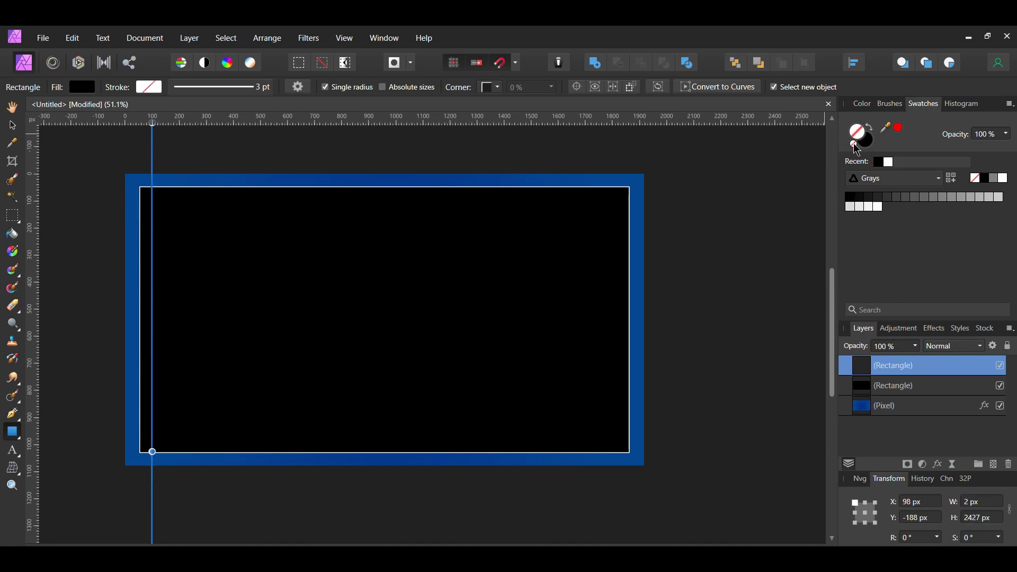
Step: Fill the line white and repeat copies with Ctrl+J at even spacing across the rectangle
left_click(1004, 181)
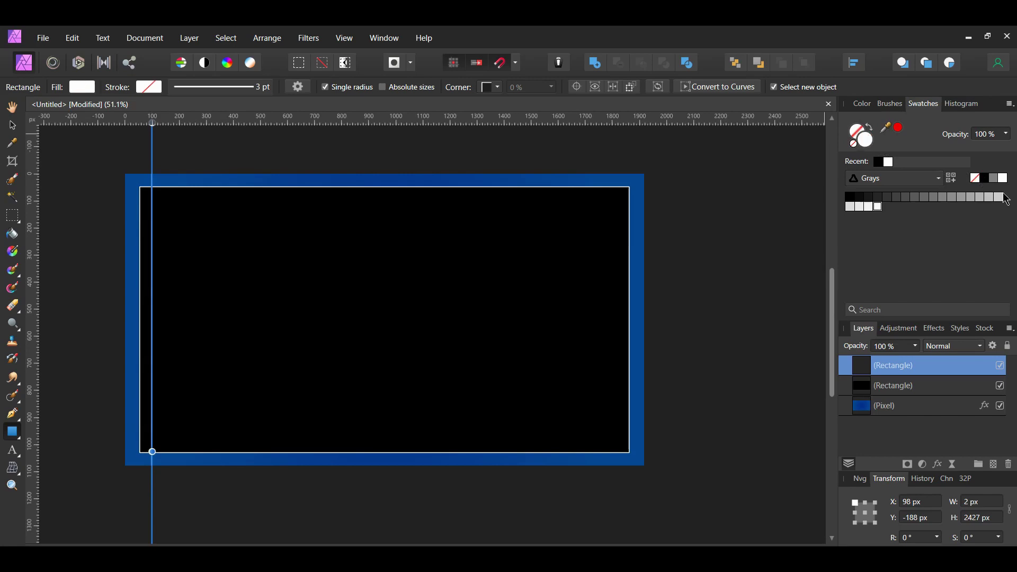
scroll(686, 354, "down", 1)
key("ctrl+j")
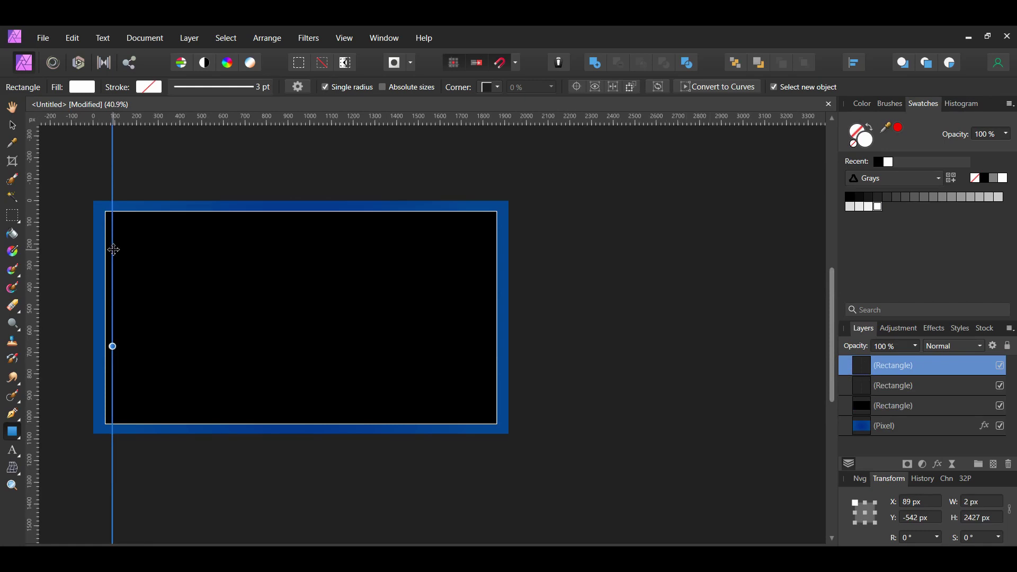
left_click_drag(112, 246, 121, 249)
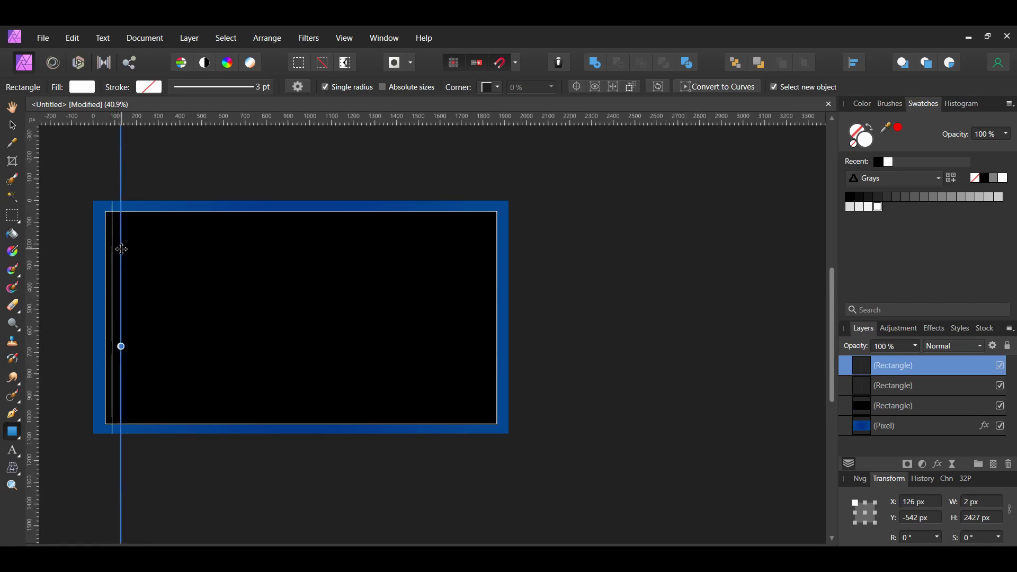
key("ctrl+j")
key("ctrl+j")
key("ctrl+j")
key("ctrl+j")
key("ctrl+j")
key("ctrl+j")
key("ctrl+j")
key("ctrl+j")
key("ctrl+j")
key("ctrl+j")
key("ctrl+j")
key("ctrl+j")
key("ctrl+j")
key("ctrl+j")
key("ctrl+j")
key("ctrl+j")
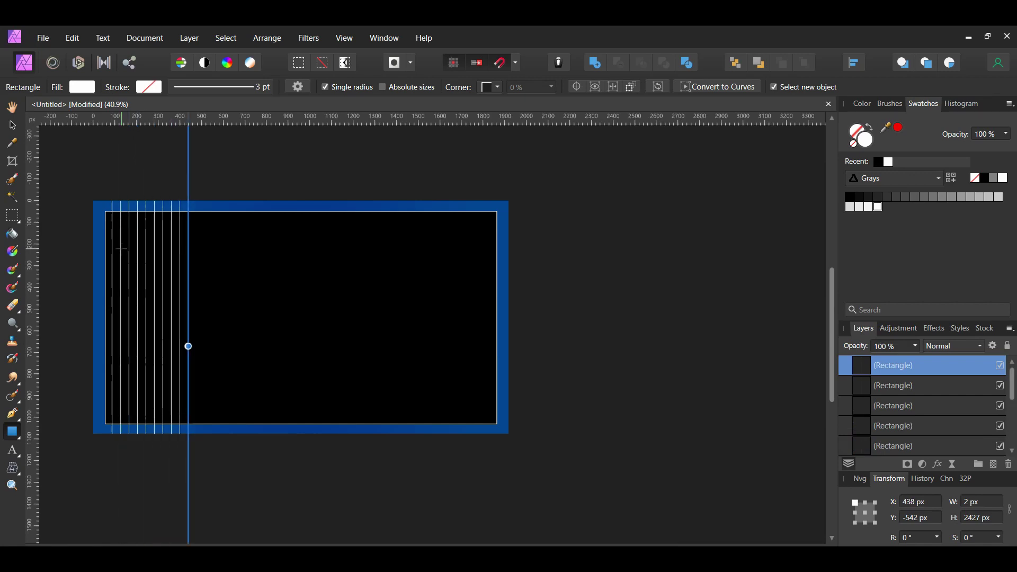
key("ctrl+j")
key("ctrl+j")
key("ctrl+j")
key("ctrl+j")
key("ctrl+j")
key("ctrl+j")
key("ctrl+j")
key("ctrl+j")
key("ctrl+j")
key("ctrl+j")
key("ctrl+j")
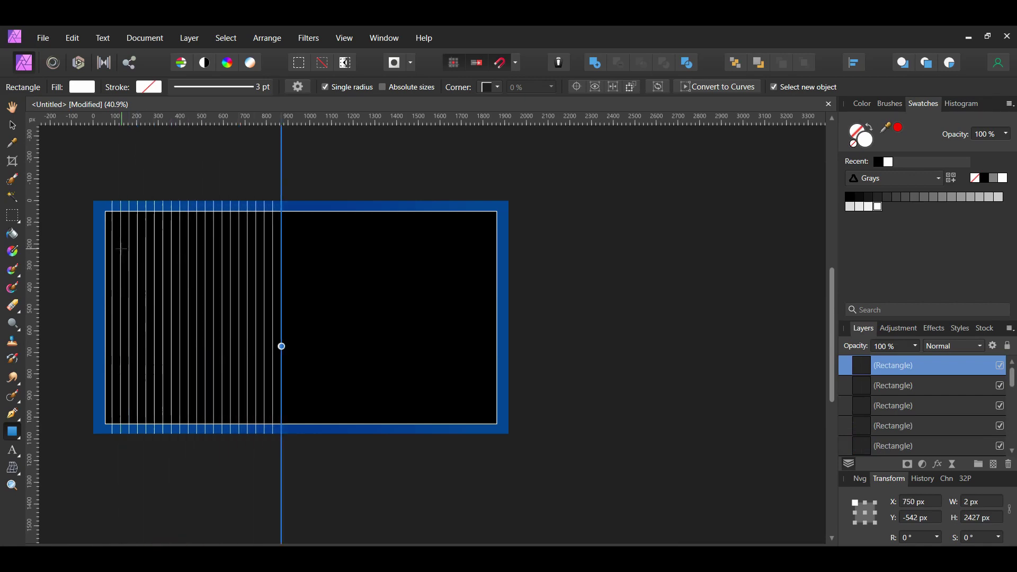
key("ctrl+j")
key("ctrl+j")
key("ctrl+j")
key("ctrl+j")
key("ctrl+j")
key("ctrl+j")
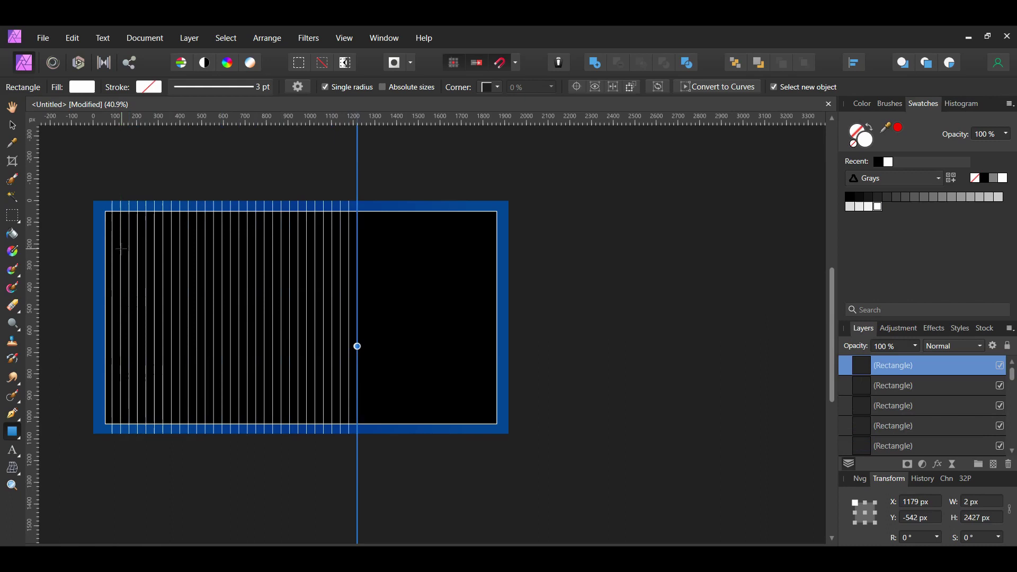
key("ctrl+j")
key("ctrl+j")
key("ctrl+j")
key("ctrl+j")
key("ctrl+j")
key("ctrl+j")
key("ctrl+j")
key("ctrl+j")
key("ctrl+j")
key("ctrl+j")
key("ctrl+j")
key("ctrl+j")
key("ctrl+j")
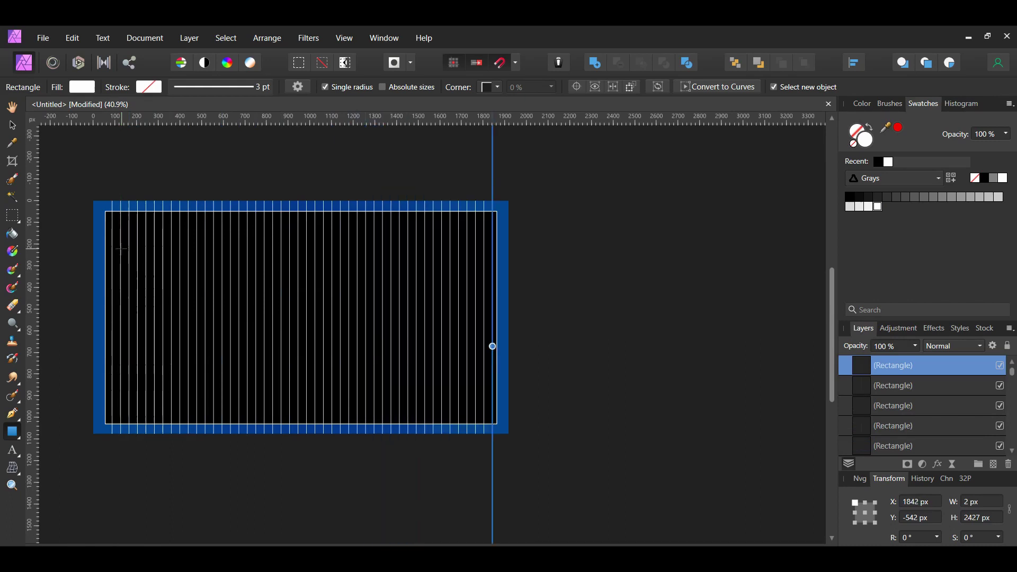
Step: Rotate the selected vertical lines −90° so they run horizontally, forming a grid
left_click(1012, 452)
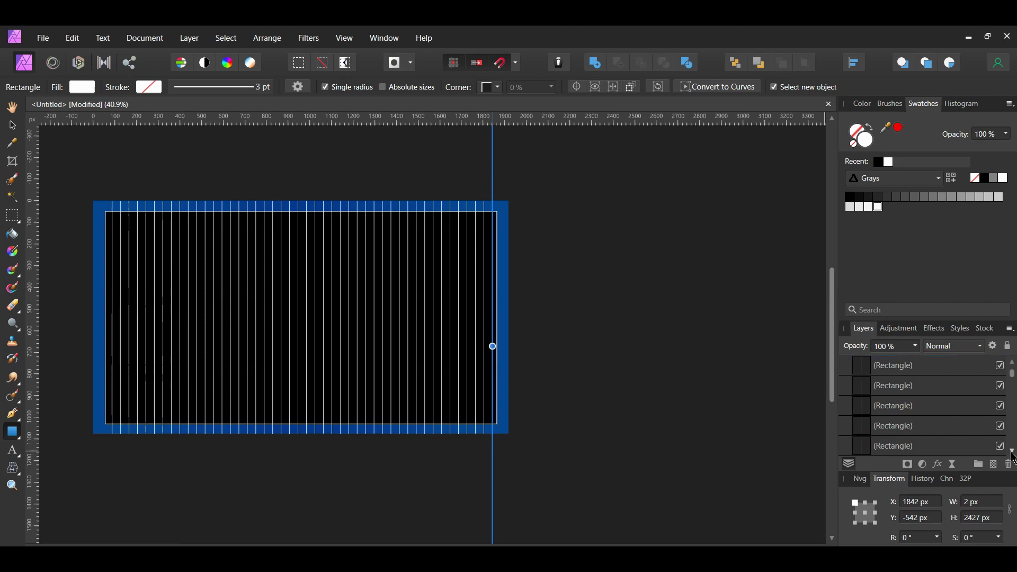
scroll(1013, 456, "down", 5)
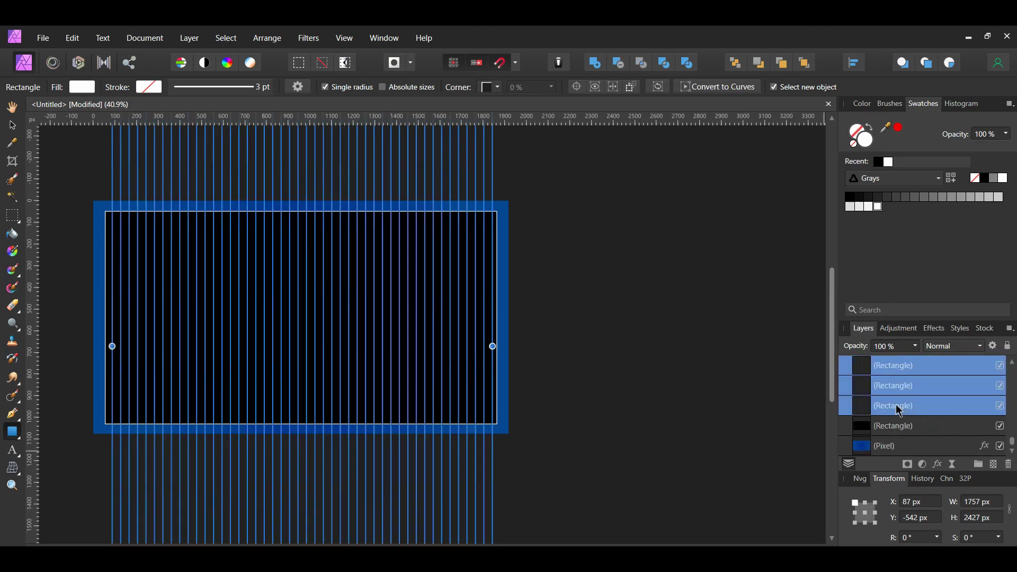
scroll(899, 411, "up", 3)
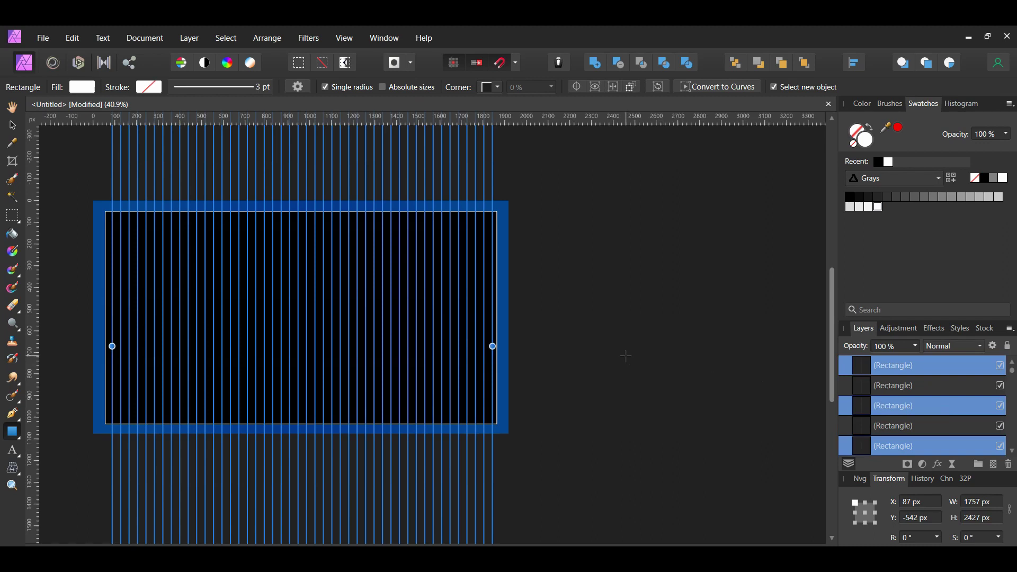
key("ctrl+minus")
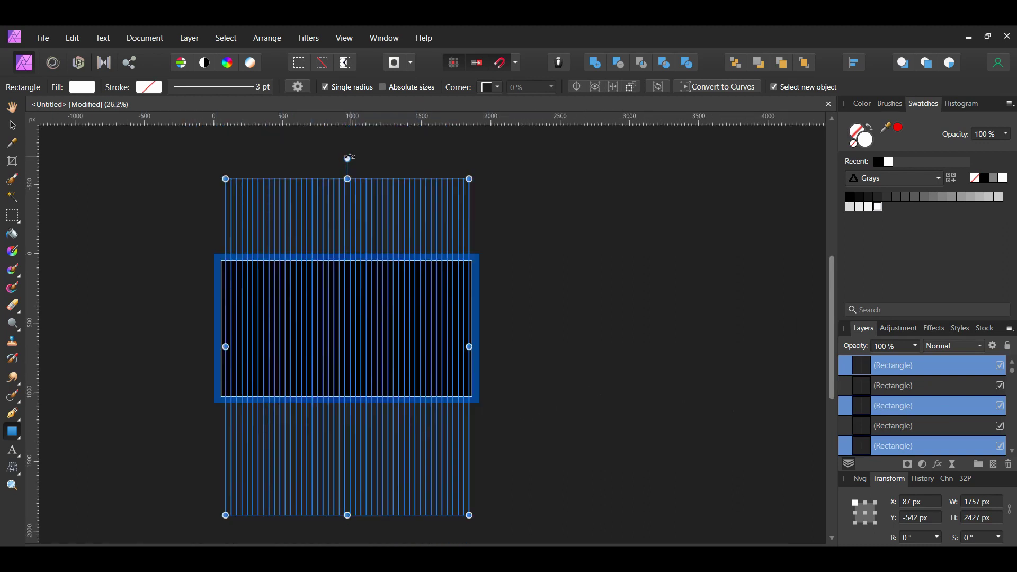
mouse_move(349, 157)
left_mouse_down()
mouse_move(399, 165)
mouse_move(480, 214)
mouse_move(512, 253)
mouse_move(510, 345)
left_mouse_up()
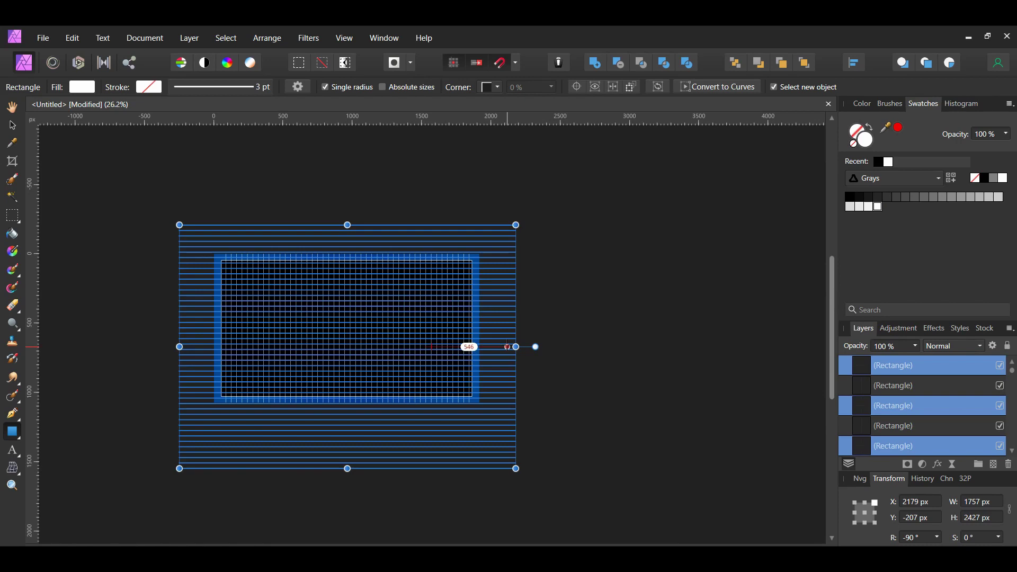
Step: Select the full range of line layers and group them inside the black rectangle layer
left_click(1007, 371)
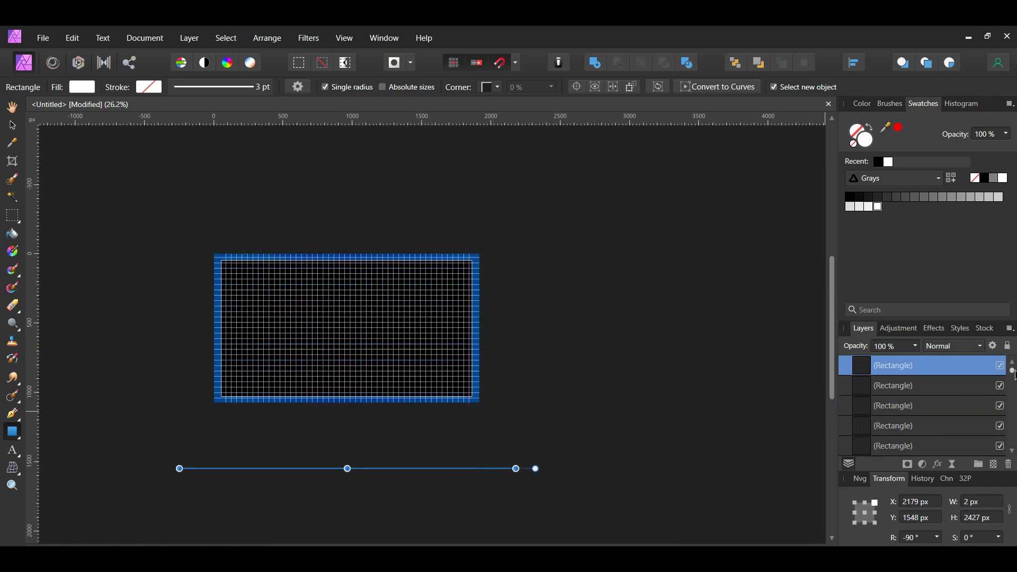
left_click_drag(1014, 374, 1013, 446)
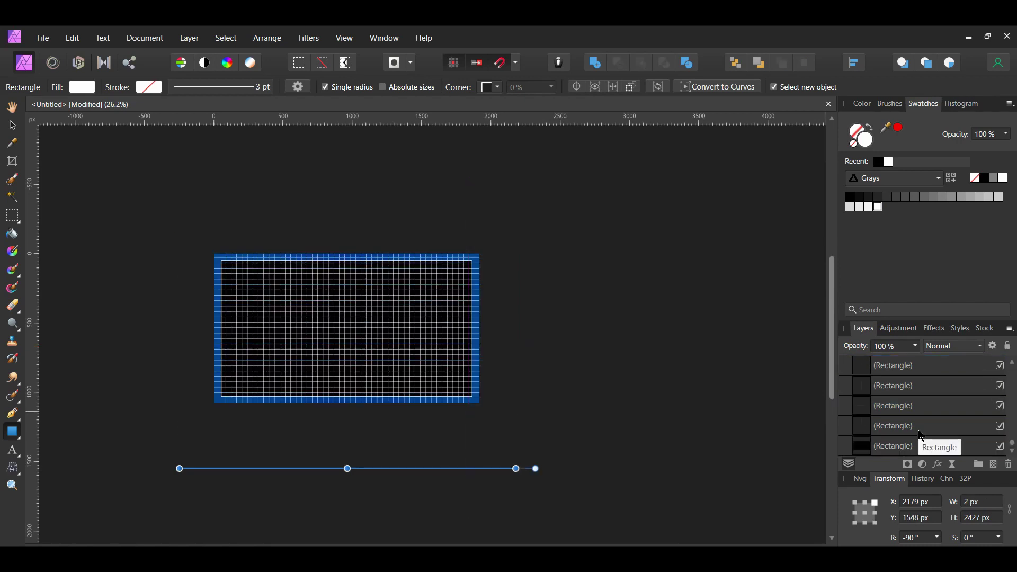
left_click(920, 427, "shift")
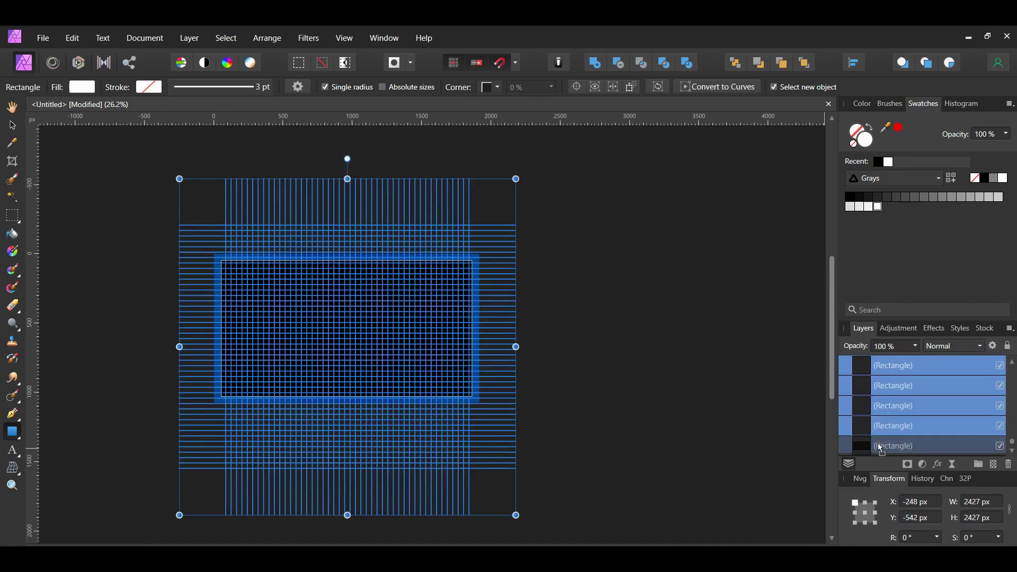
left_click_drag(880, 448, 883, 449)
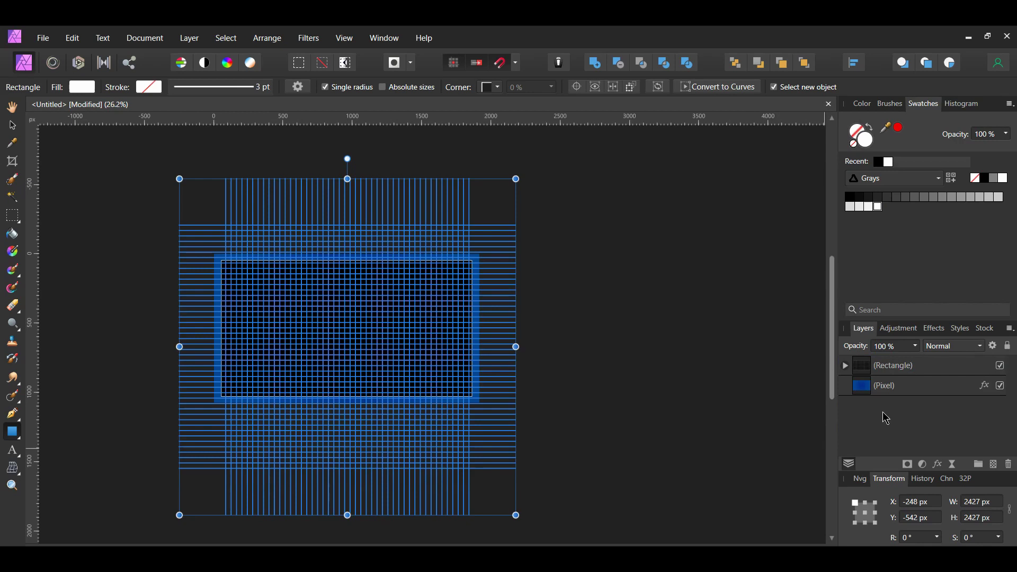
left_click(845, 366)
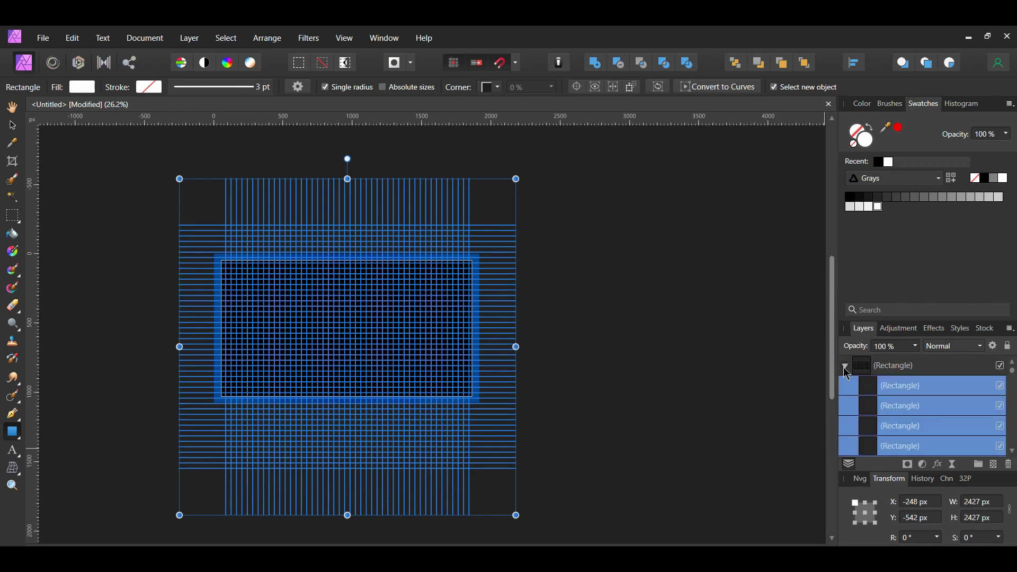
left_click(846, 366)
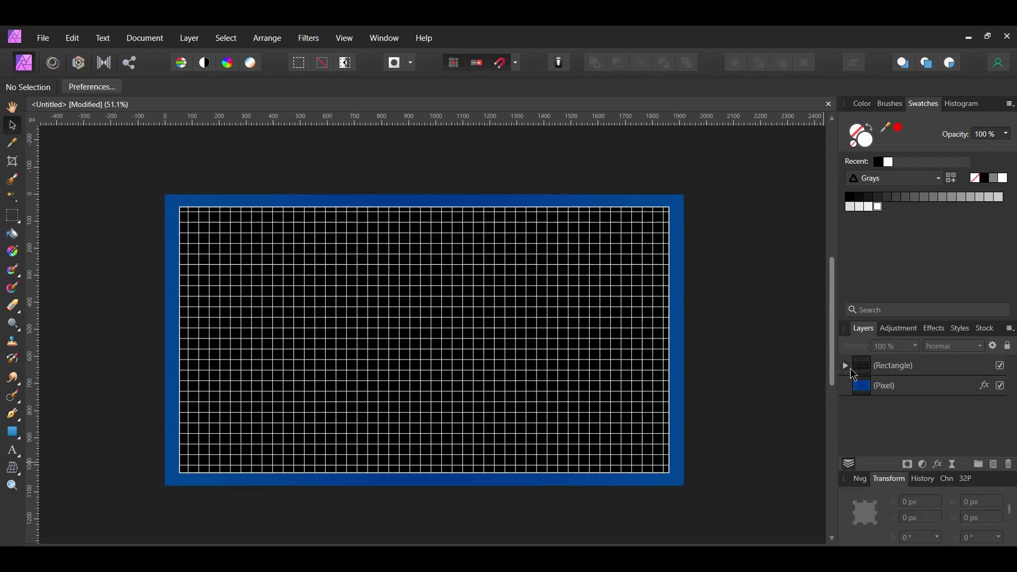
Step: Set the grid's top rectangle layer to the Screen blend mode
left_click(847, 366)
left_click(891, 370)
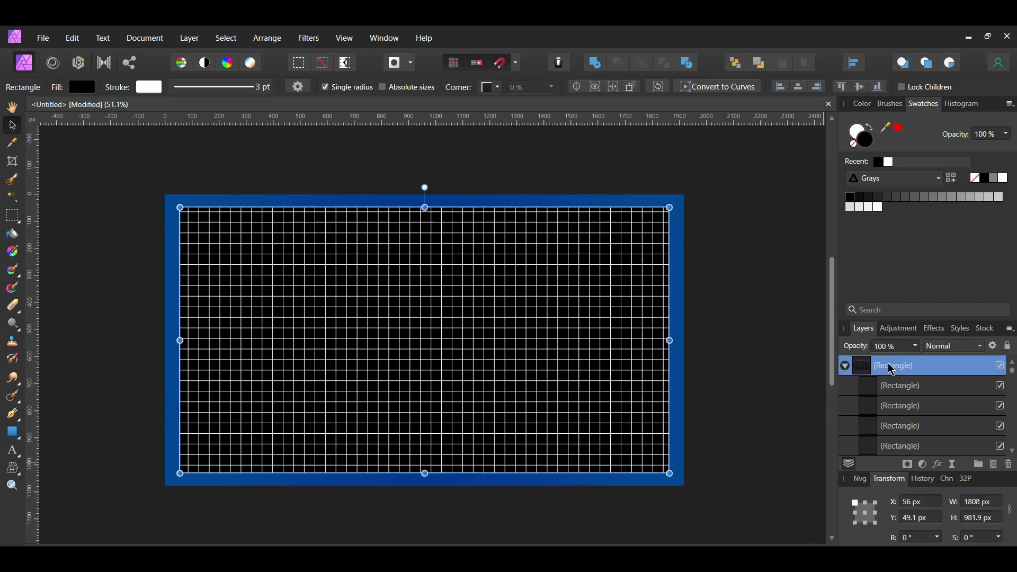
left_click(982, 348)
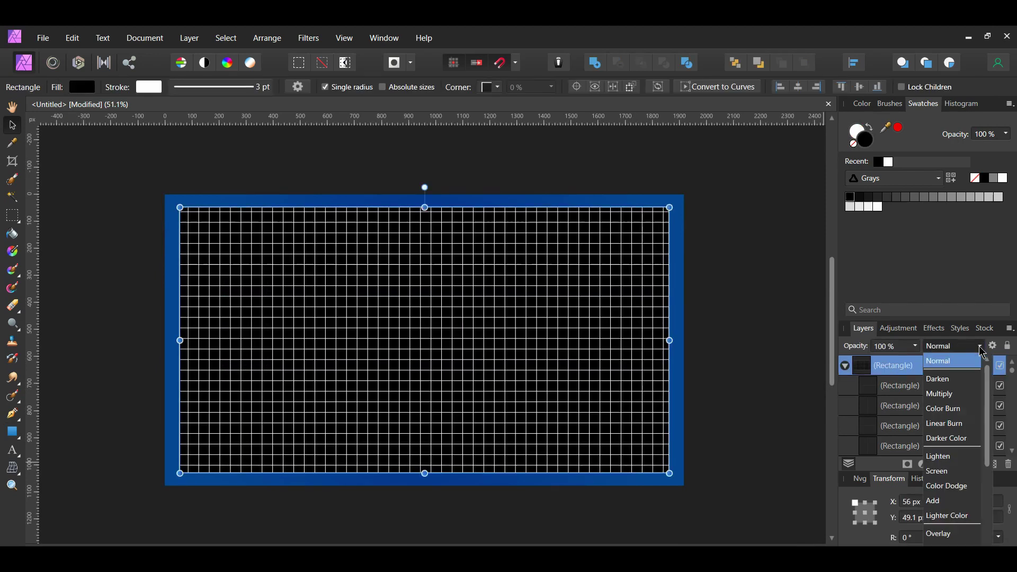
left_click(959, 473)
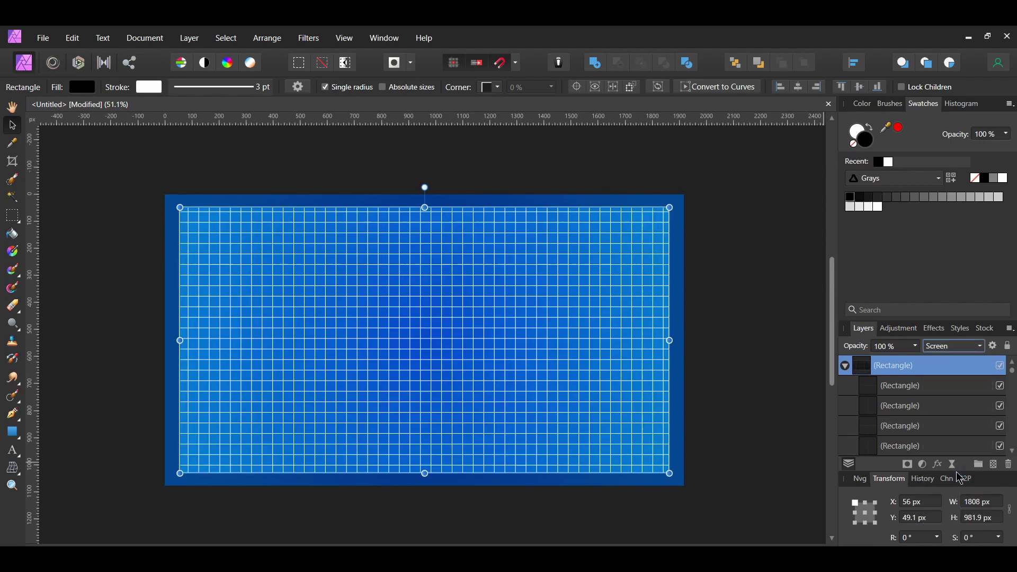
Step: Duplicate the top rectangle and shrink the copy to 1690 × 917.8 px inside the grid
key("ctrl+j")
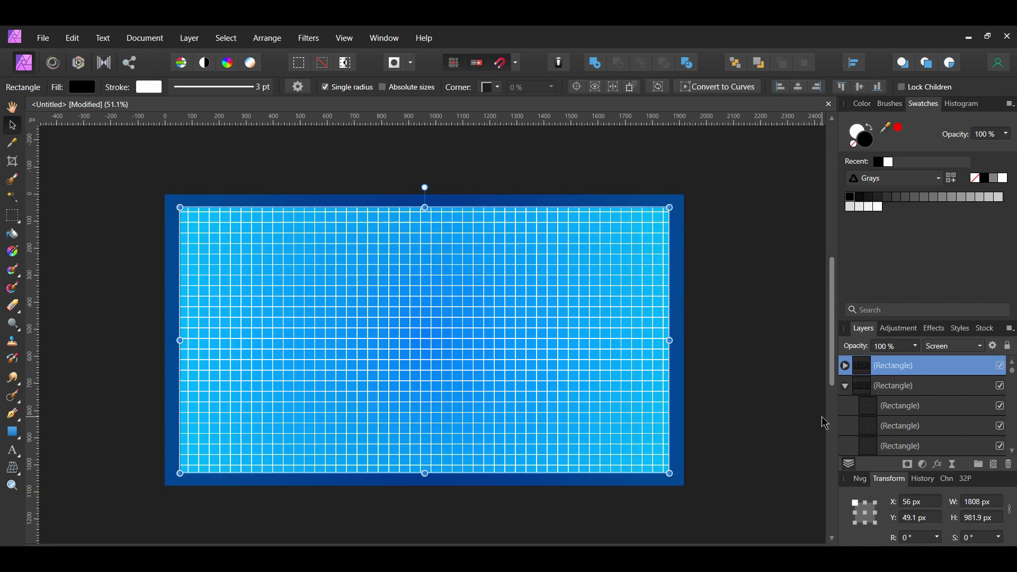
left_click(846, 385)
left_click(845, 366)
left_click(894, 387)
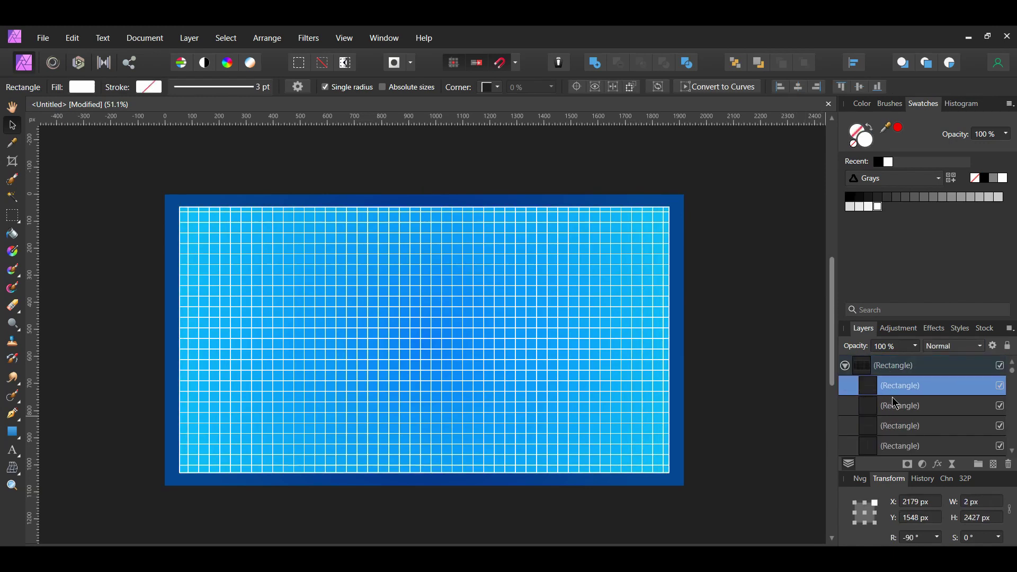
scroll(901, 407, "down", 2)
left_click(901, 407)
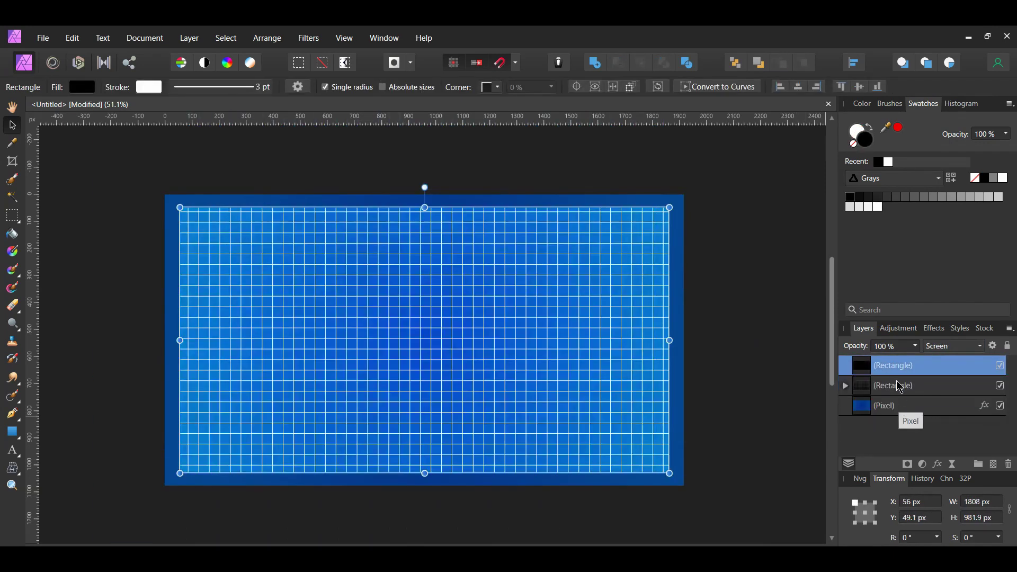
left_click_drag(670, 208, 654, 217)
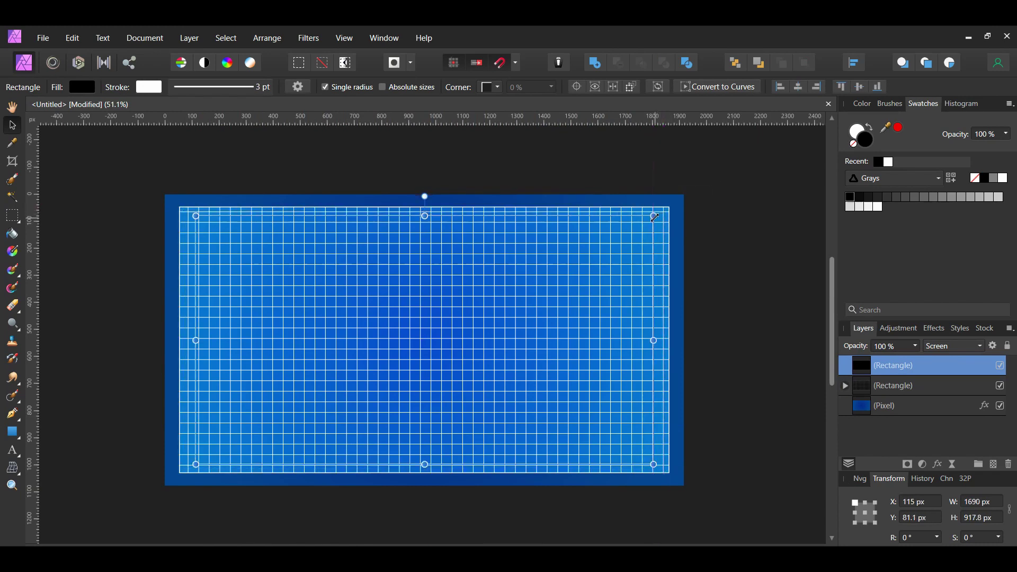
key("ctrl+0")
left_click(788, 518)
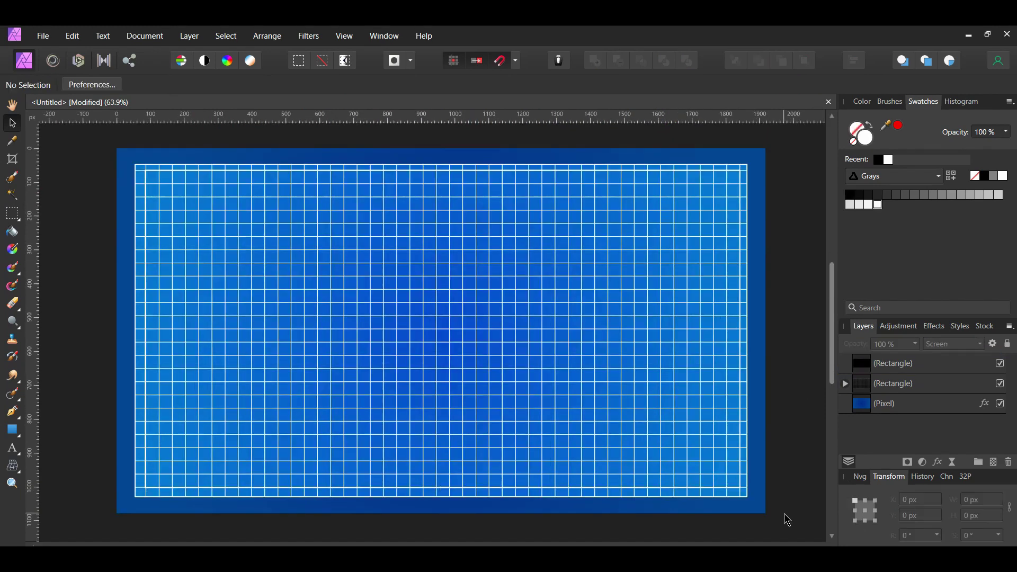
Step: Save the Audi RS 5 2019 blueprint image from Firefox, then return to Affinity Photo
key("alt+Tab")
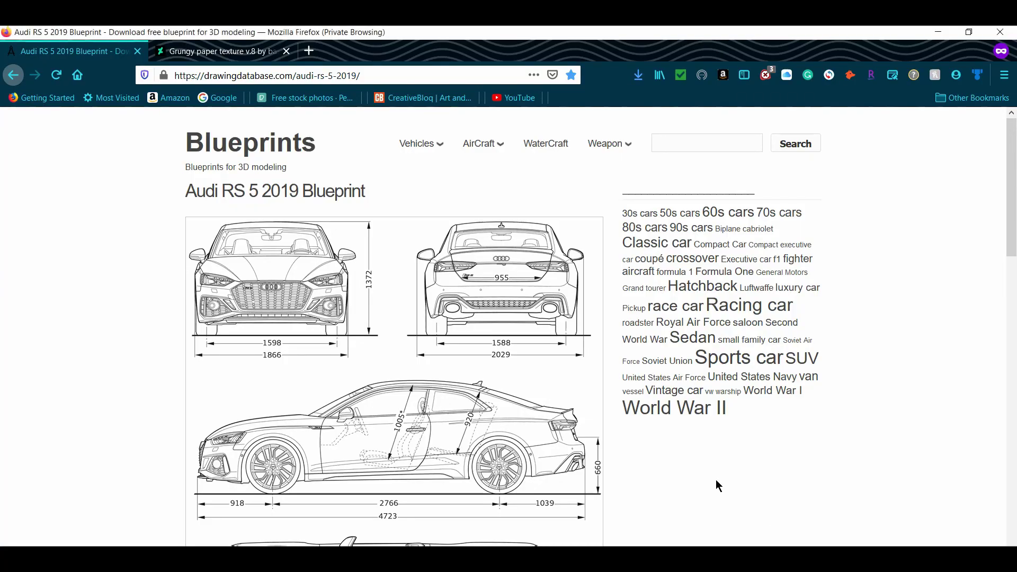
right_click(483, 381)
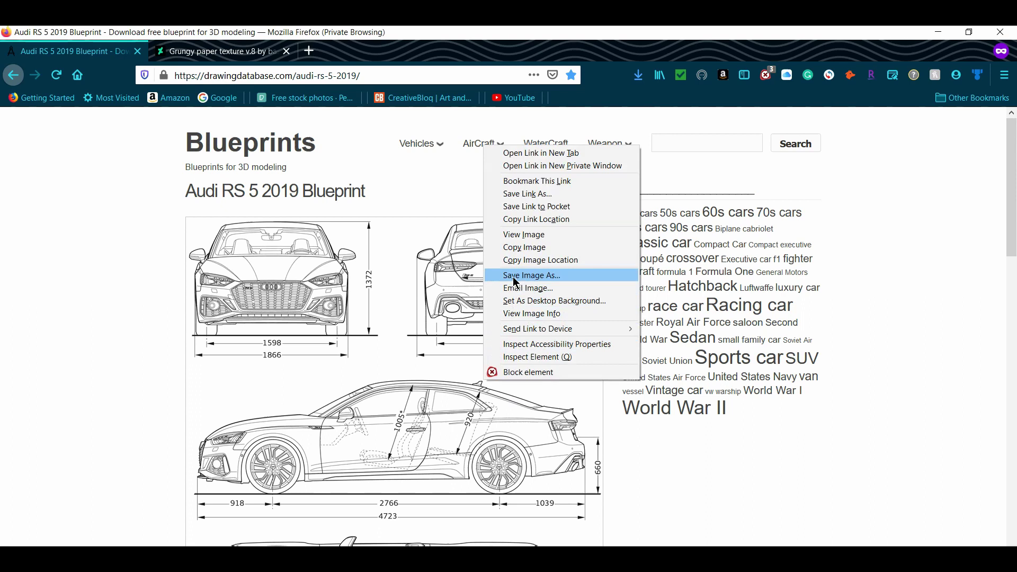
left_click(532, 276)
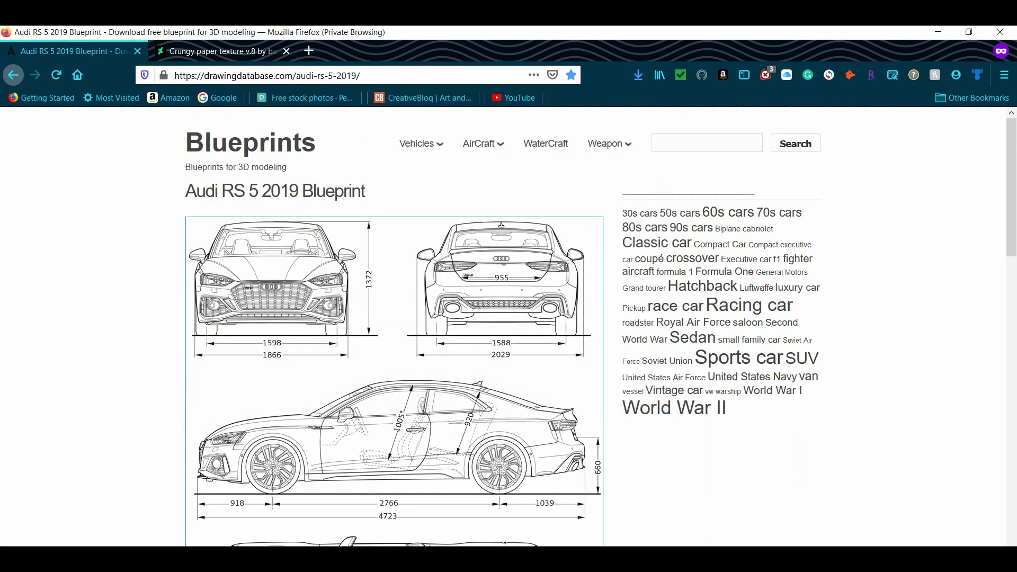
key("alt+Tab")
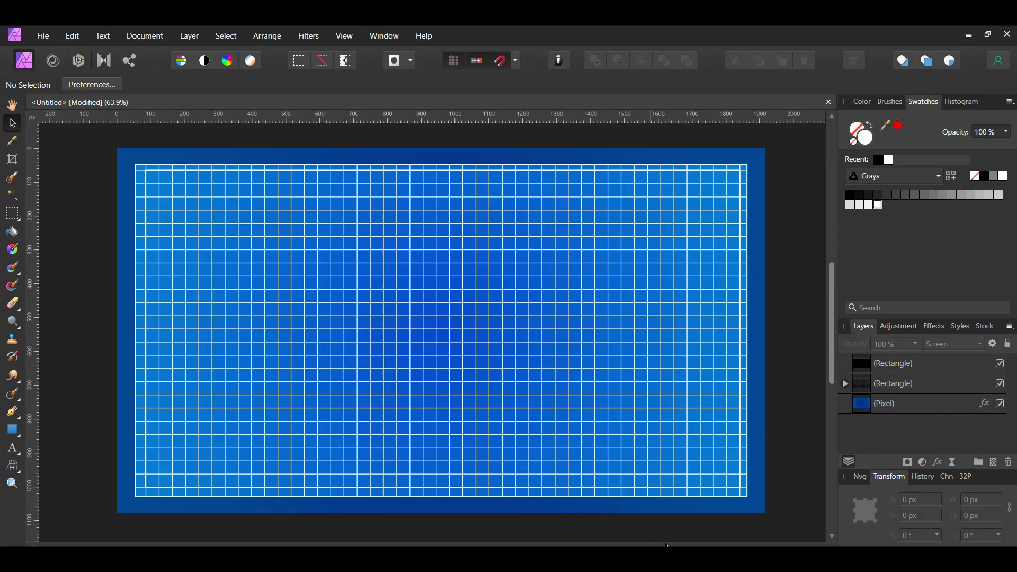
Step: Open Audi_RS5_Coupe_2019.gif and marquee-select its upper front, rear and side views
left_click(43, 36)
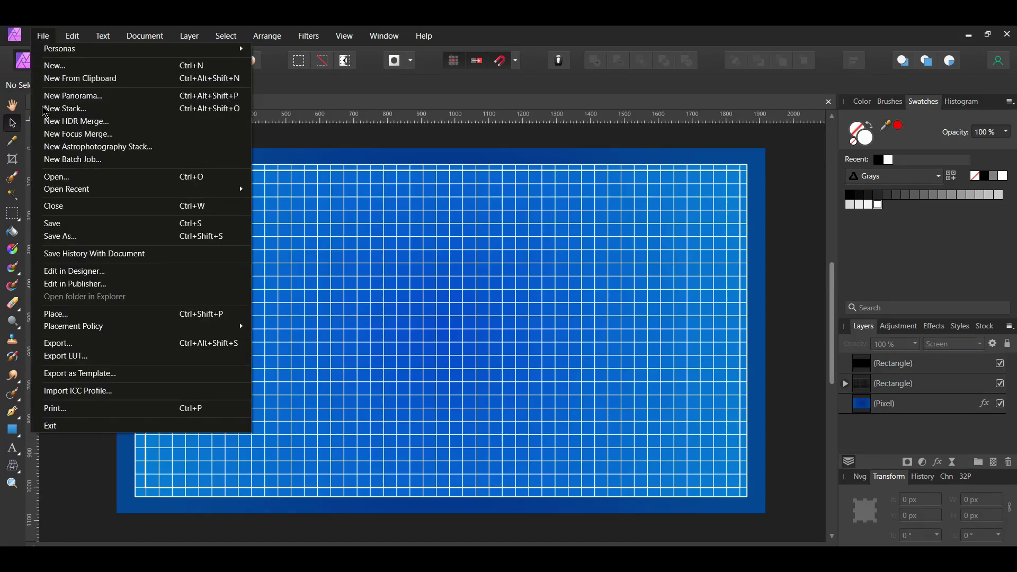
left_click(51, 181)
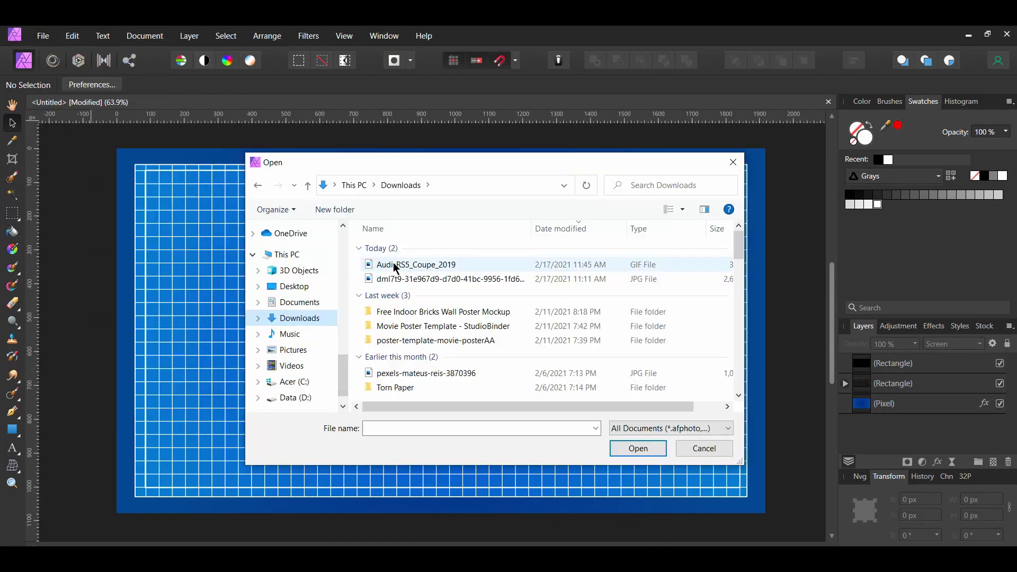
left_click(396, 267)
left_click(638, 449)
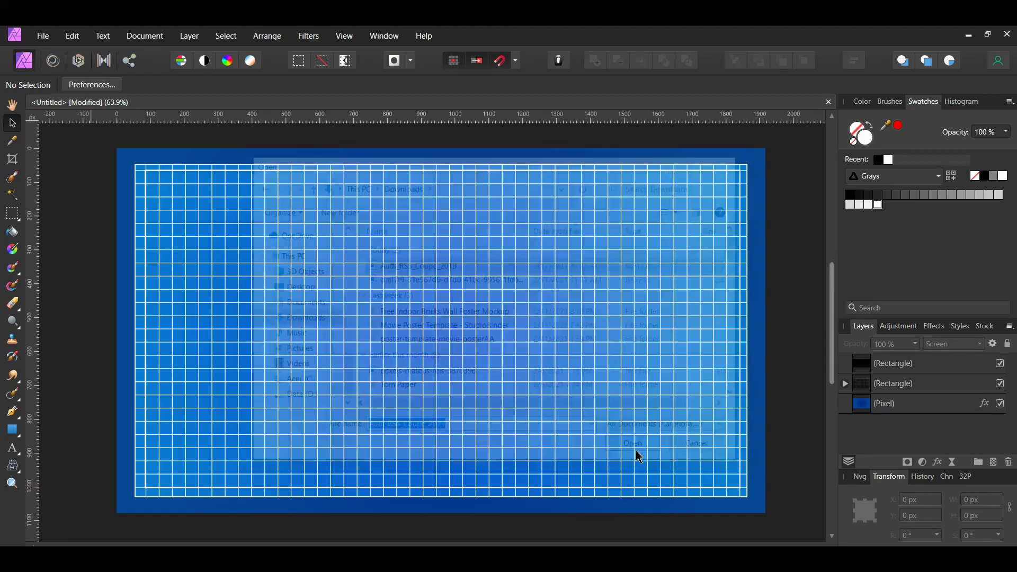
left_click(13, 214)
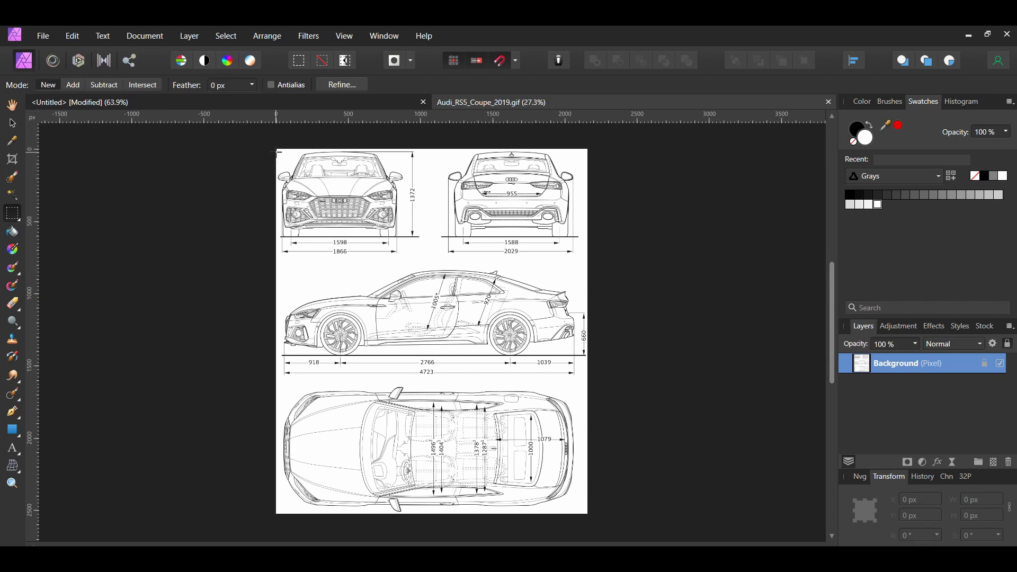
left_click_drag(277, 151, 585, 385)
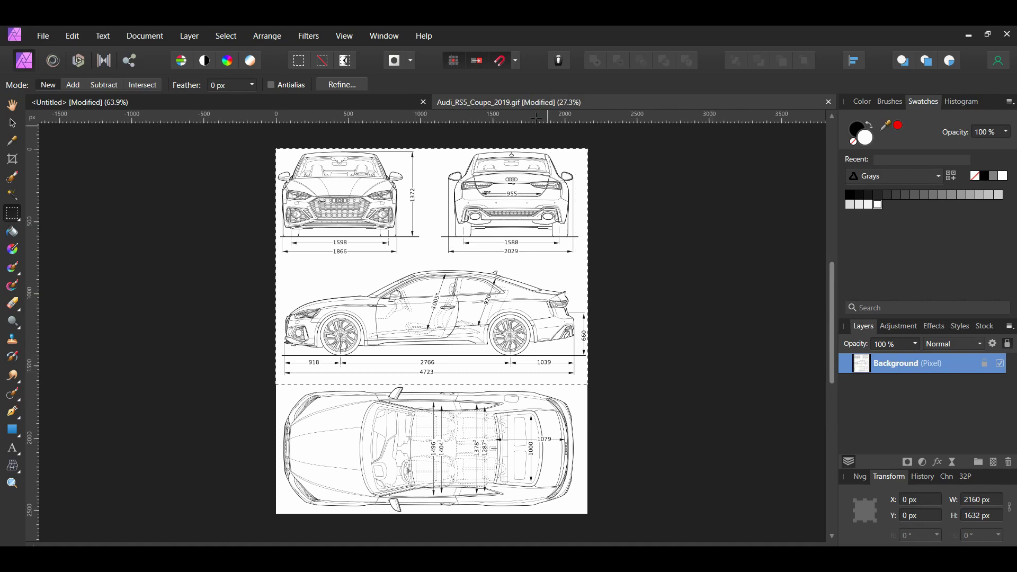
Step: Paste the selected blueprint views into the Untitled poster document
left_click(380, 104)
key("v")
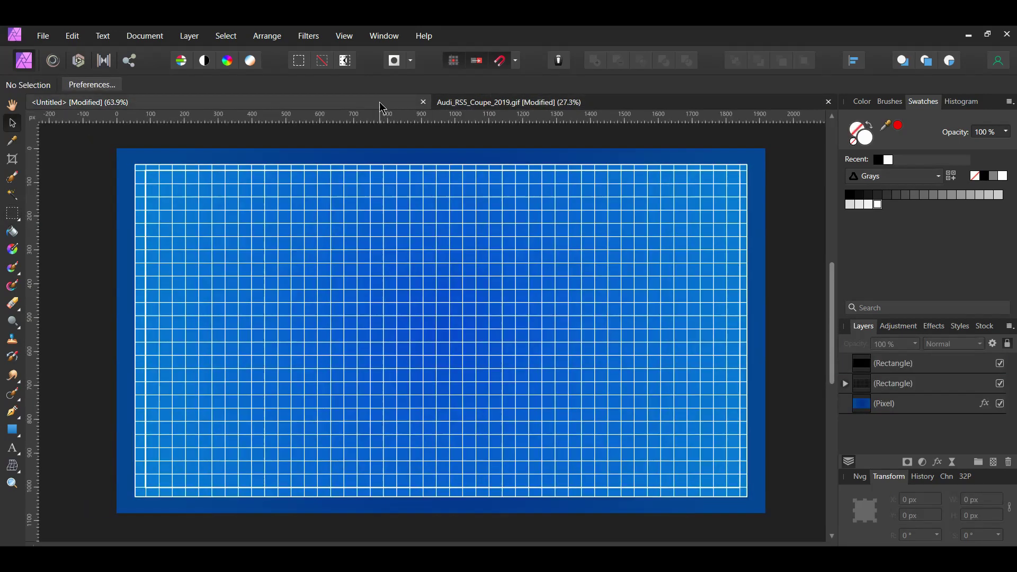
key("ctrl+v")
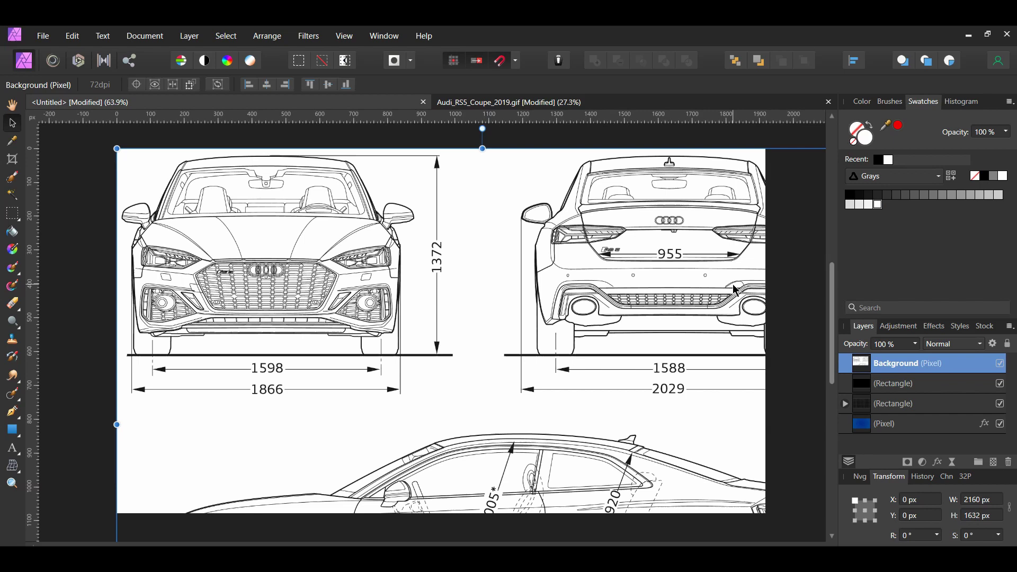
Step: Scale the pasted views proportionally to 1140.4 × 861.6 px, centred in the grid
left_click(1010, 509)
key("ctrl+minus")
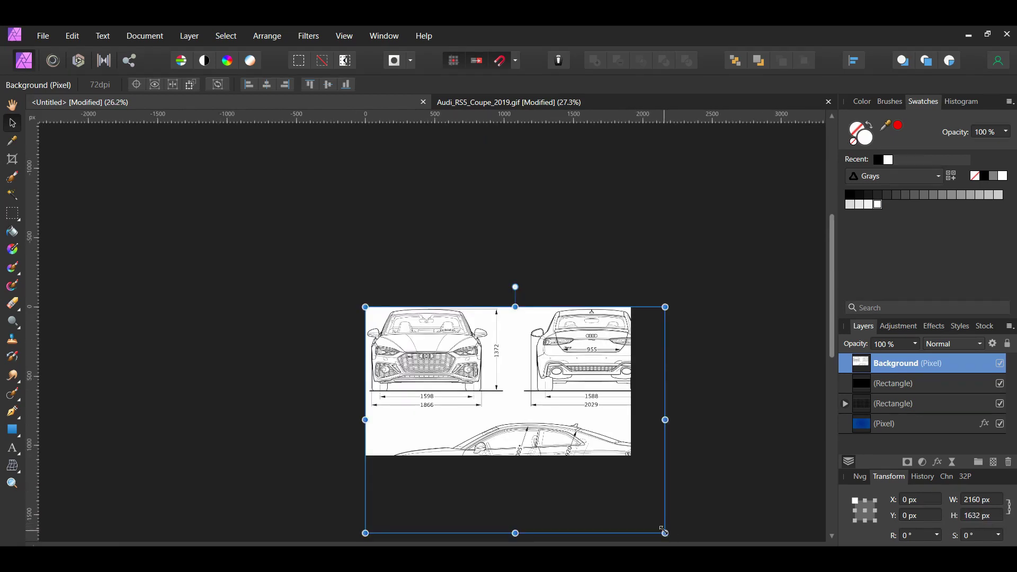
left_click_drag(667, 533, 551, 429)
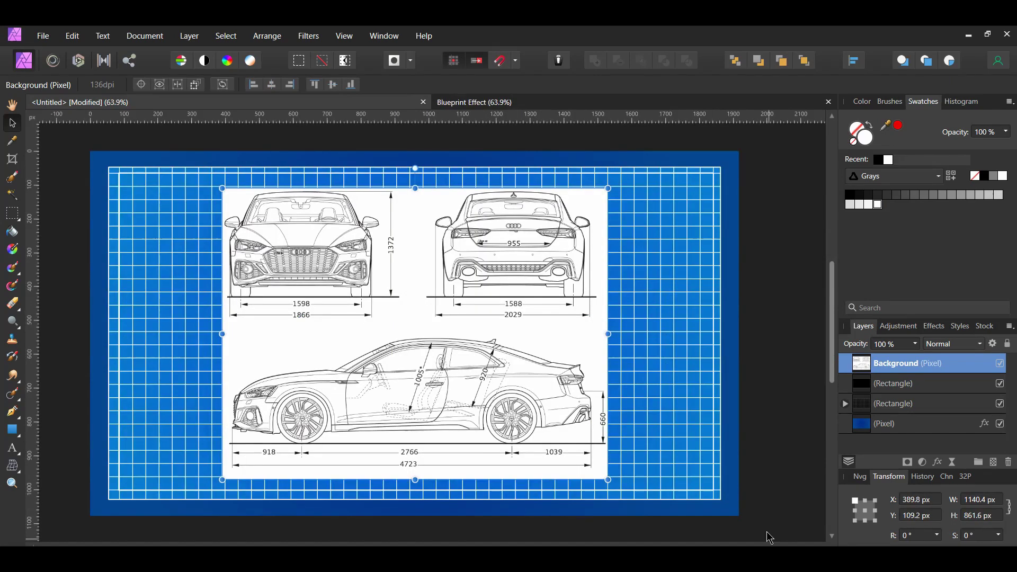
Step: Set the blueprint layer to Screen blend and nest an Invert adjustment inside it
left_click(985, 344)
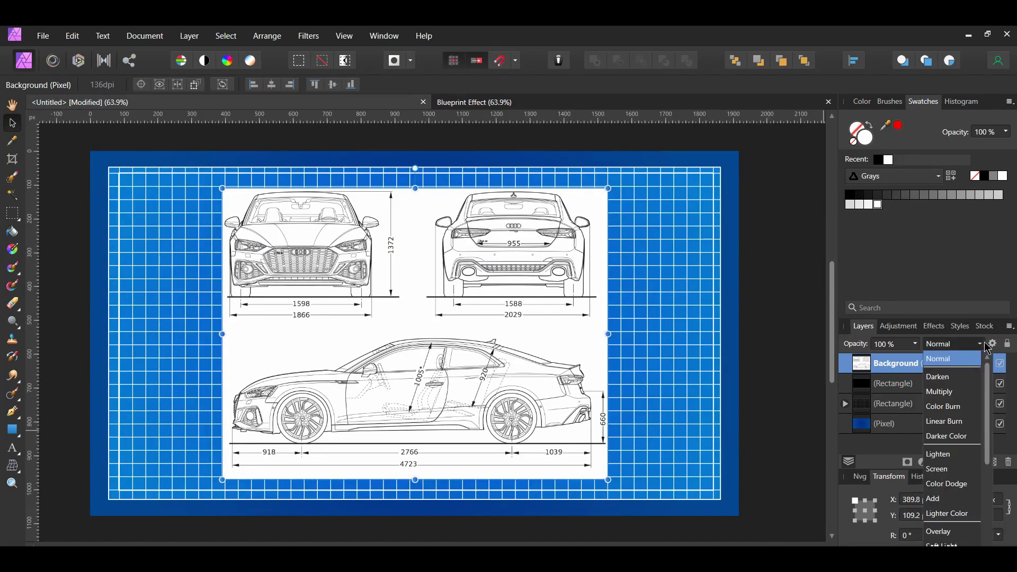
left_click(951, 470)
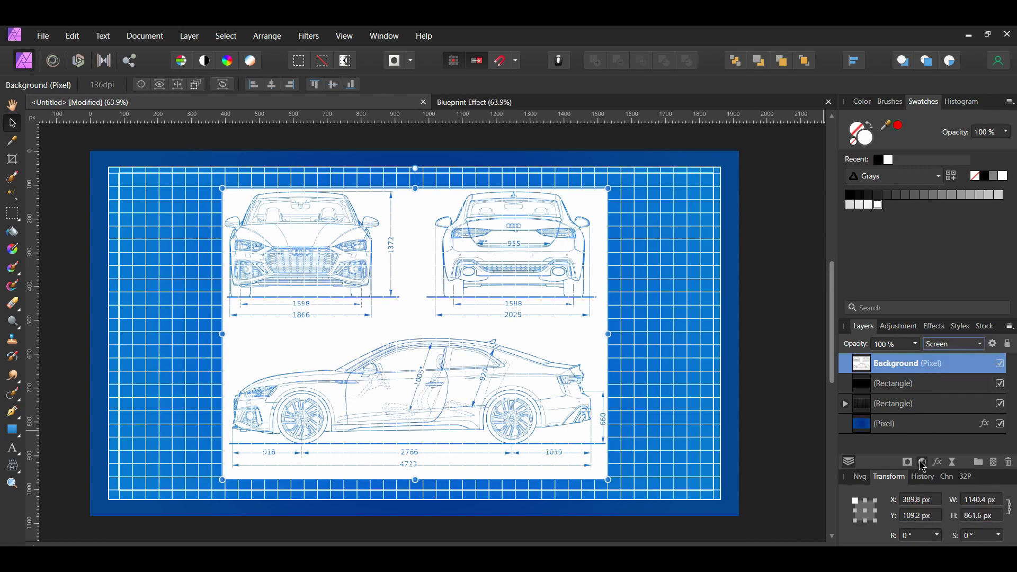
left_click(923, 463)
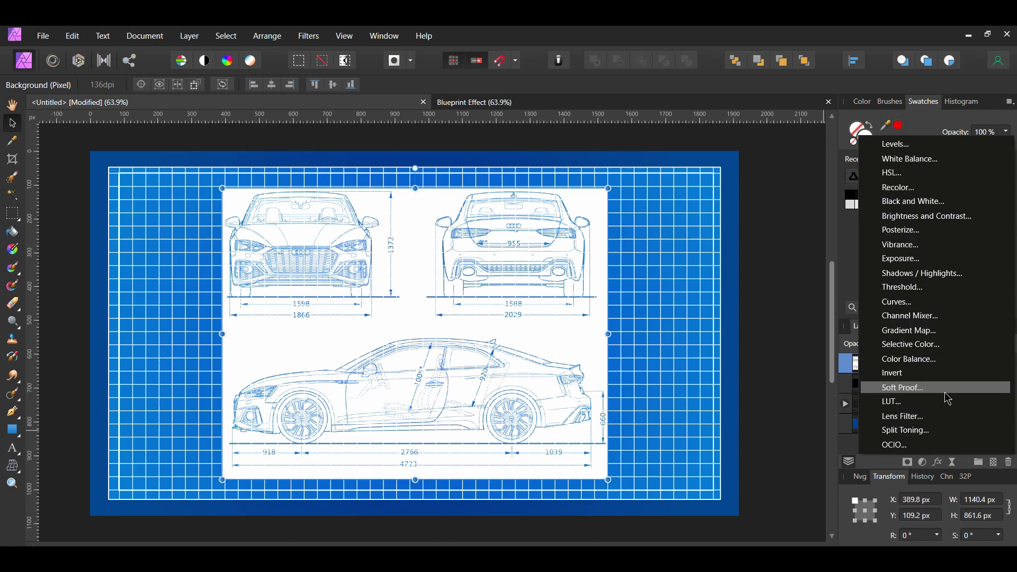
left_click(911, 373)
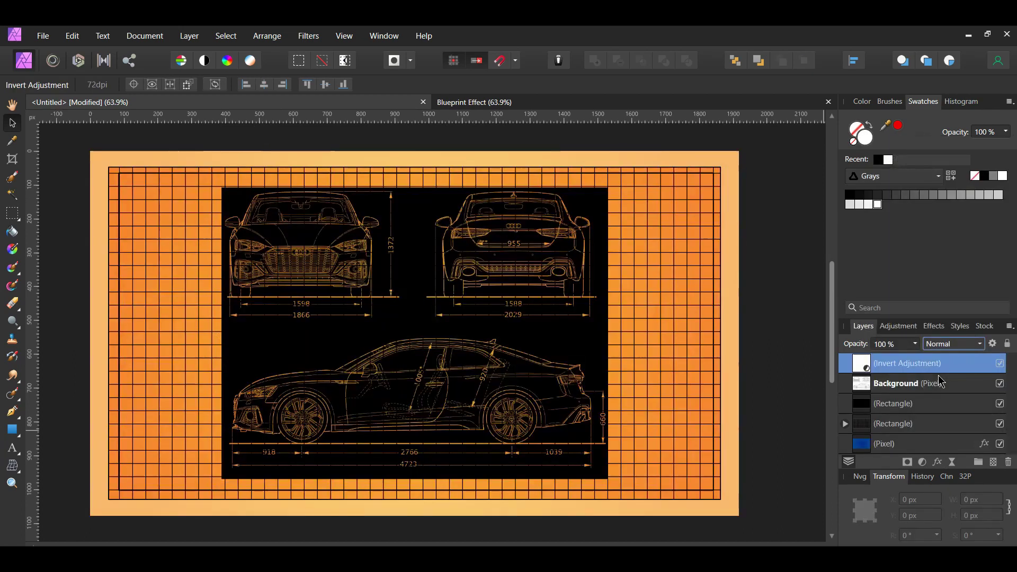
left_click_drag(883, 365, 886, 389)
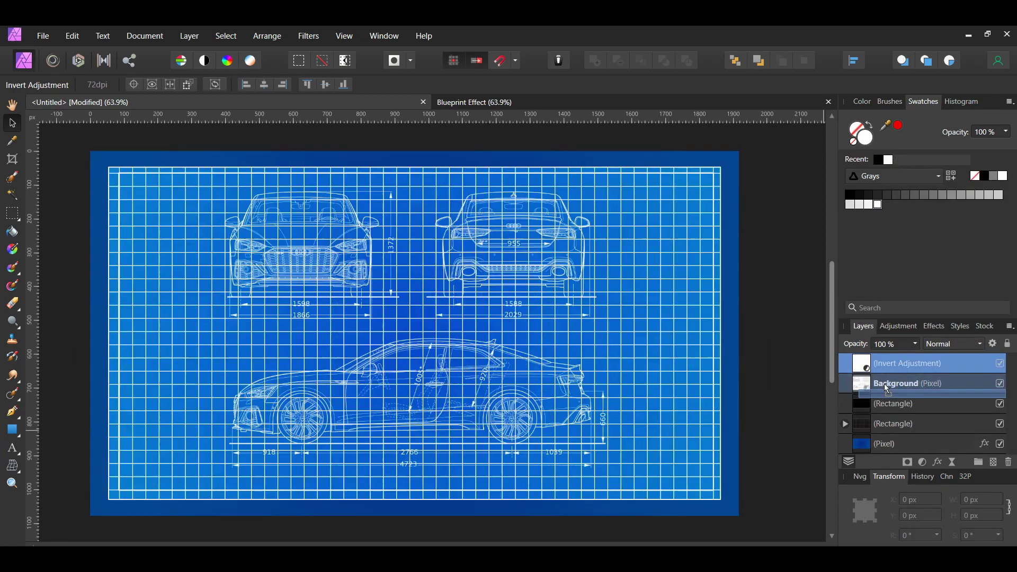
left_click(846, 365)
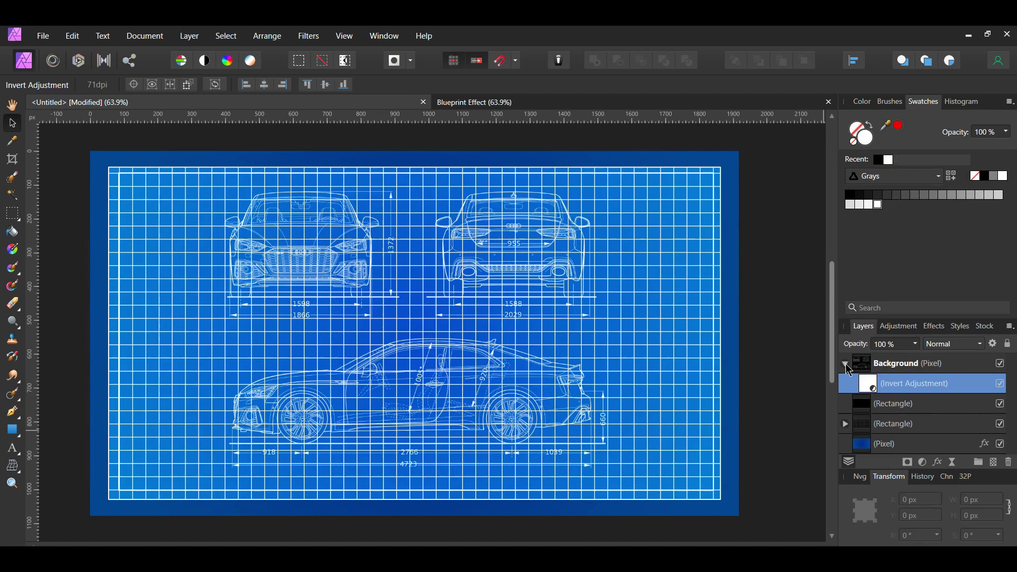
left_click(847, 365)
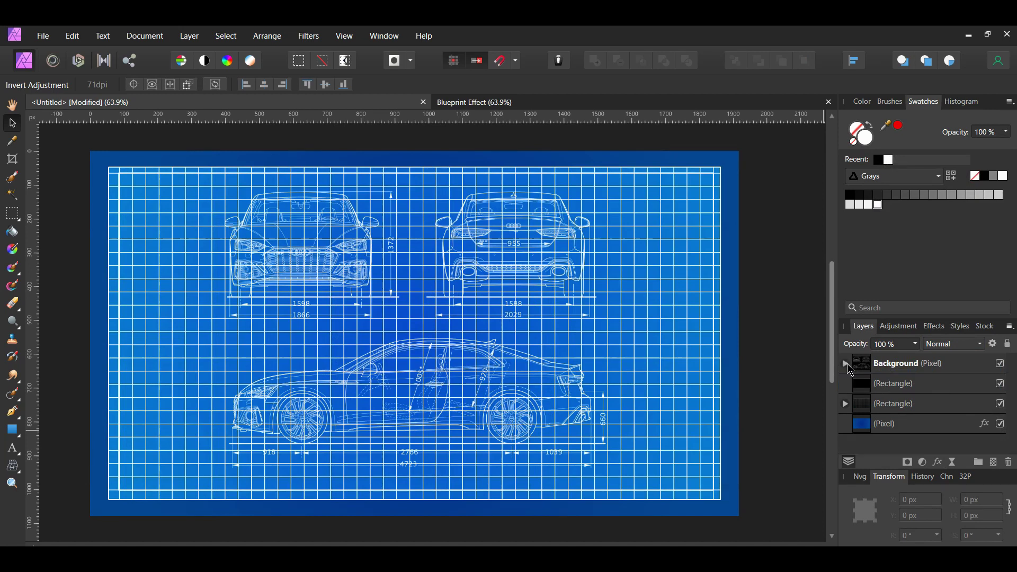
Step: Add an 'Audi RS 5' artistic text caption near the poster's lower left
left_click(14, 452)
left_click(38, 449)
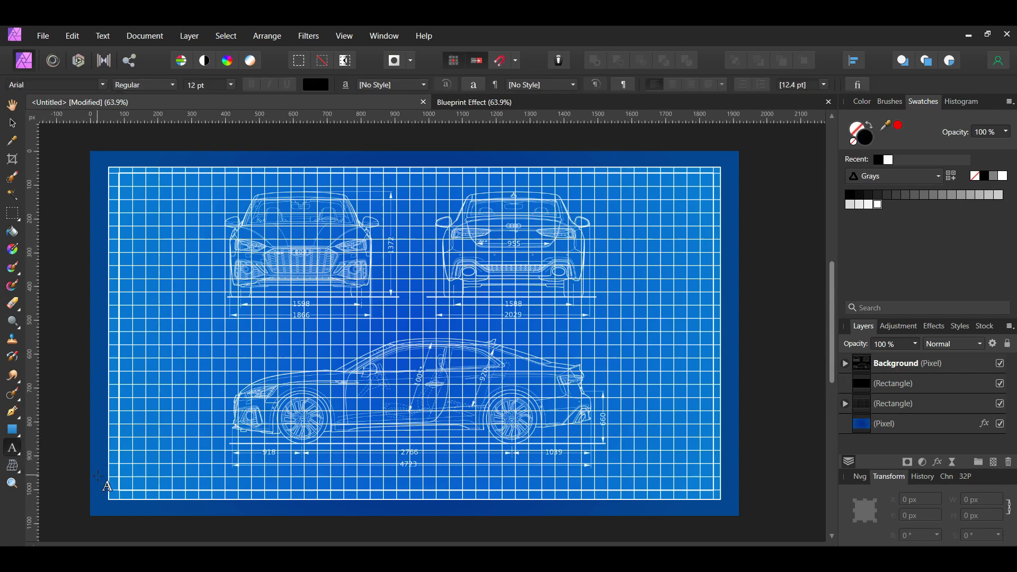
left_click_drag(130, 485, 158, 483)
type("Audi RS 5")
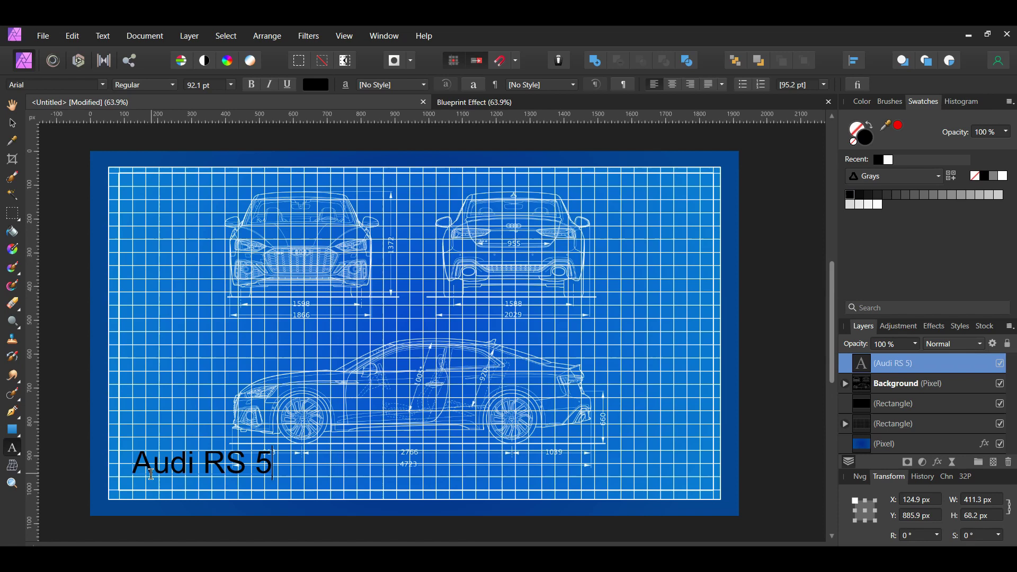
Step: Set the caption font to Roboto Regular
left_click(102, 85)
scroll(159, 223, "down", 5)
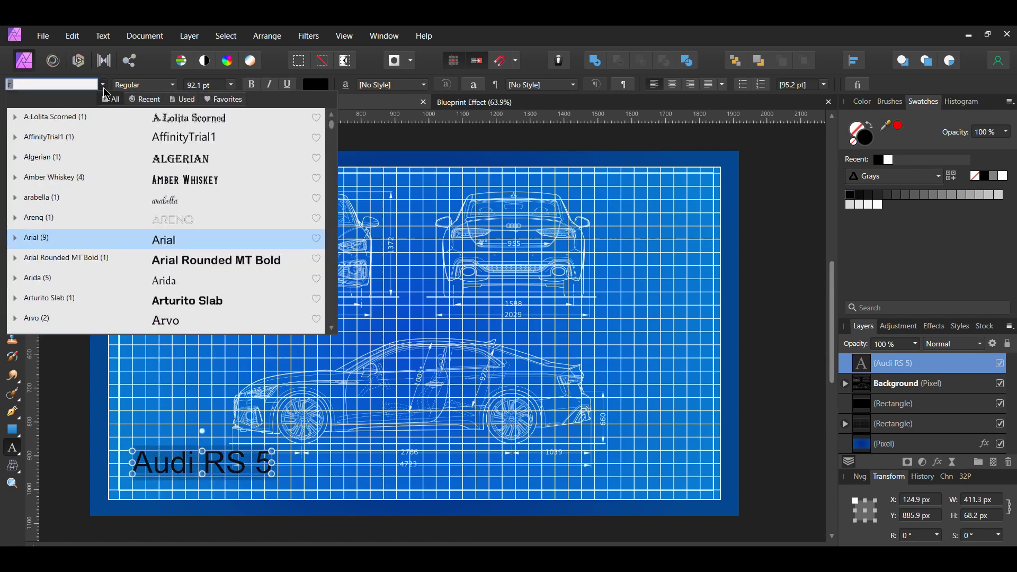
type("rob")
left_click(14, 117)
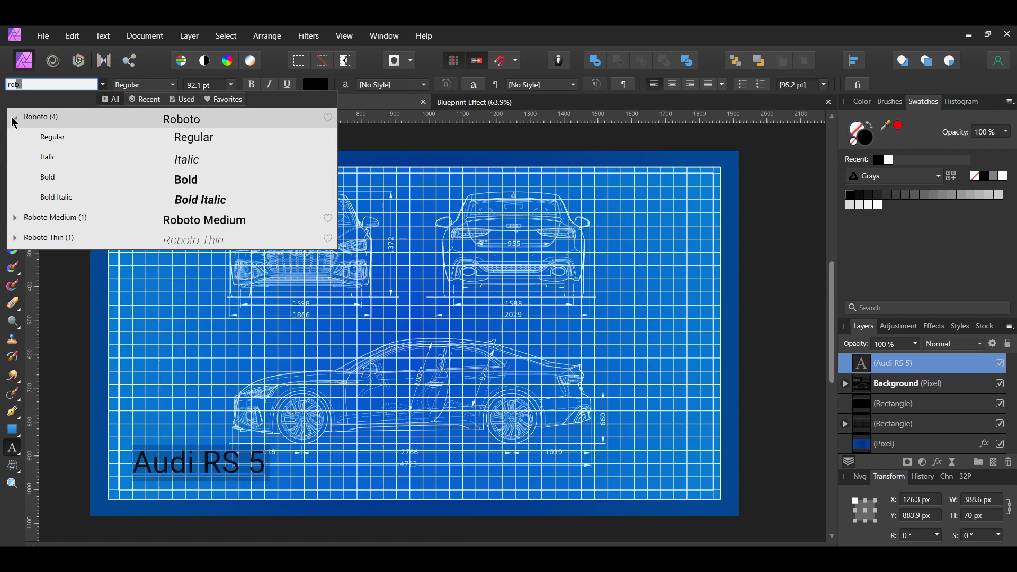
left_click(45, 136)
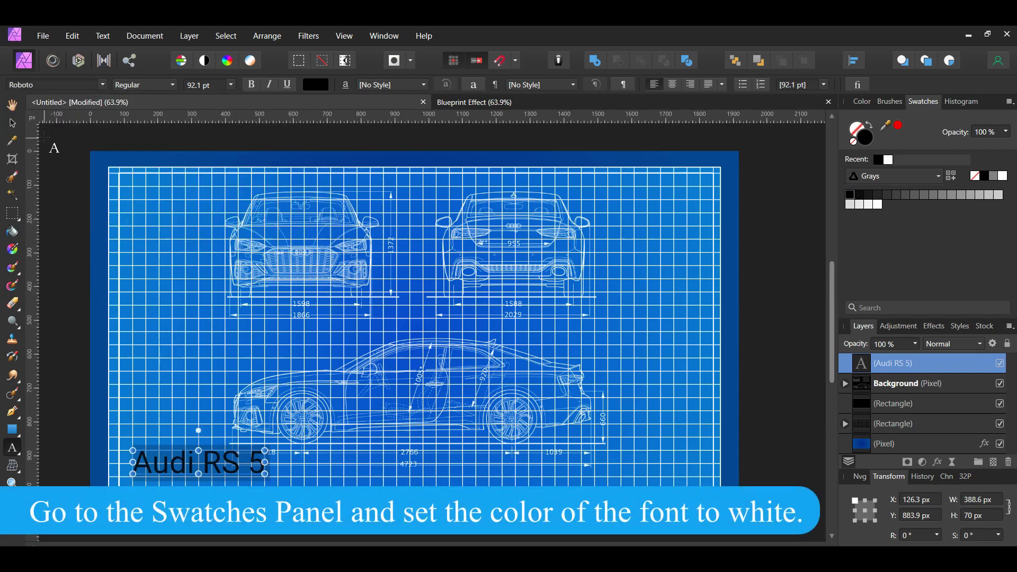
Step: Make the caption white at 68 pt and nudge it down-left
left_click(1006, 177)
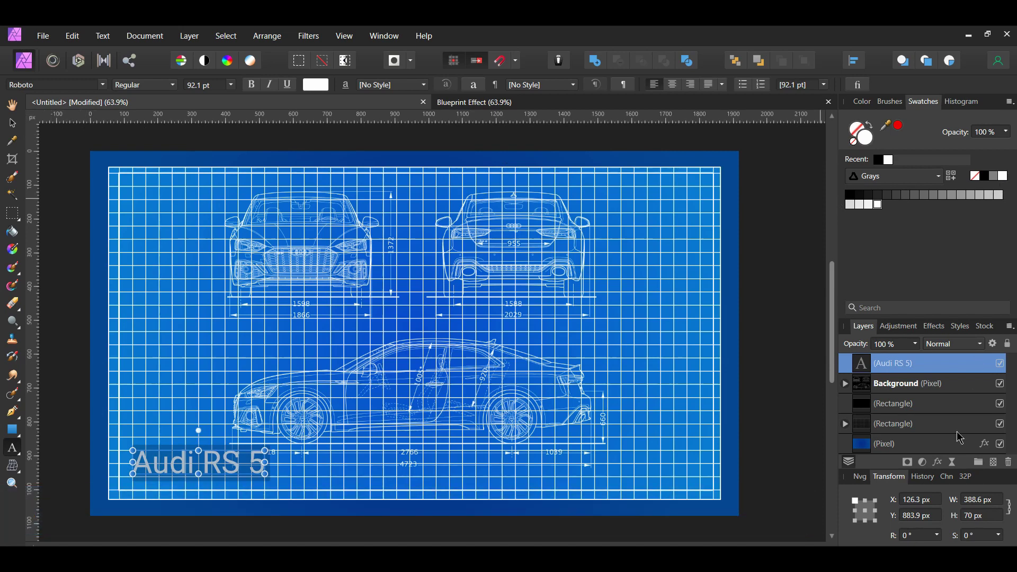
left_click_drag(265, 473, 230, 468)
left_click_drag(150, 448, 139, 474)
Step: Deselect the caption and close the Blueprint Effect document
key("v")
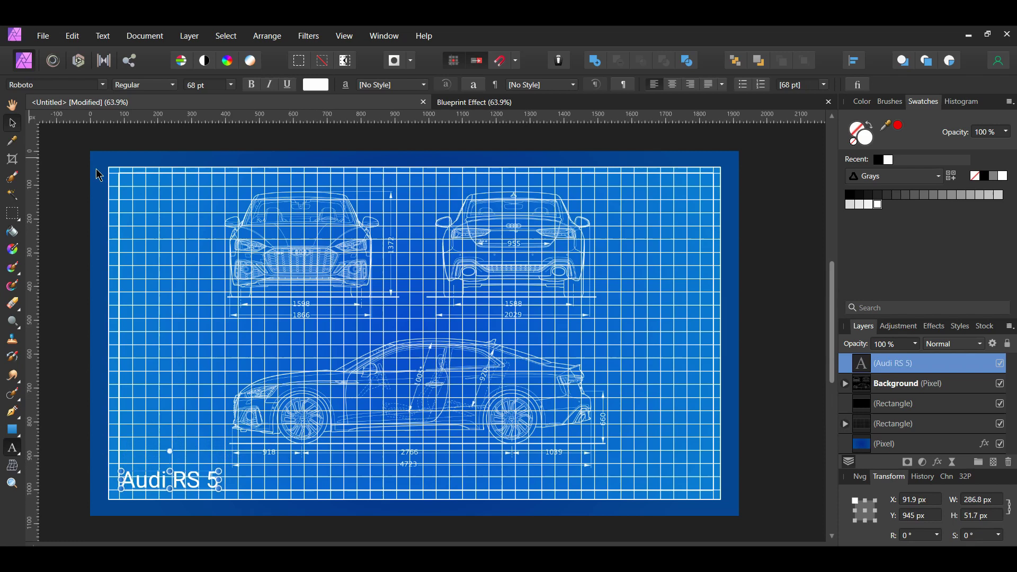
left_click(803, 508)
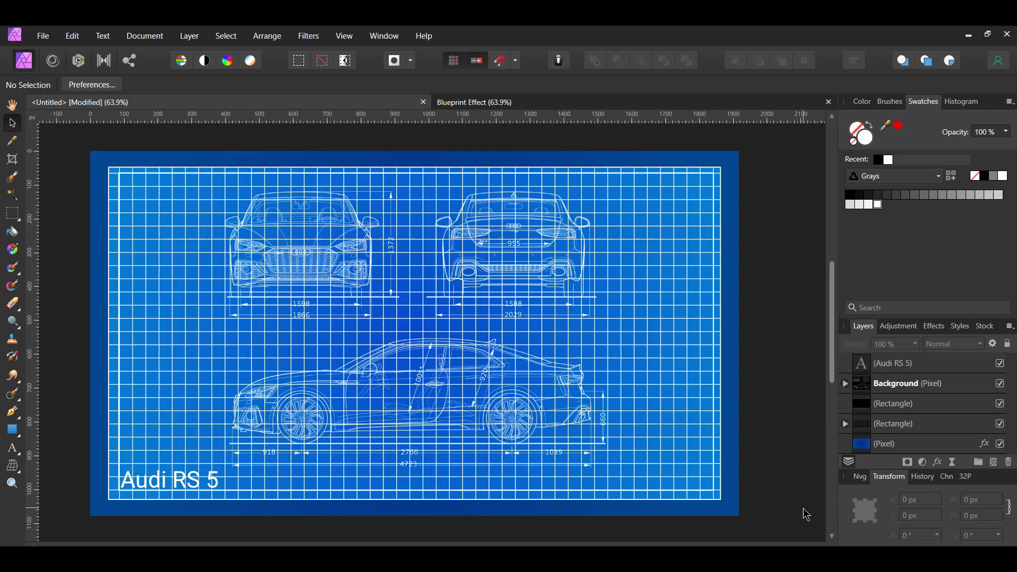
key("ctrl+w")
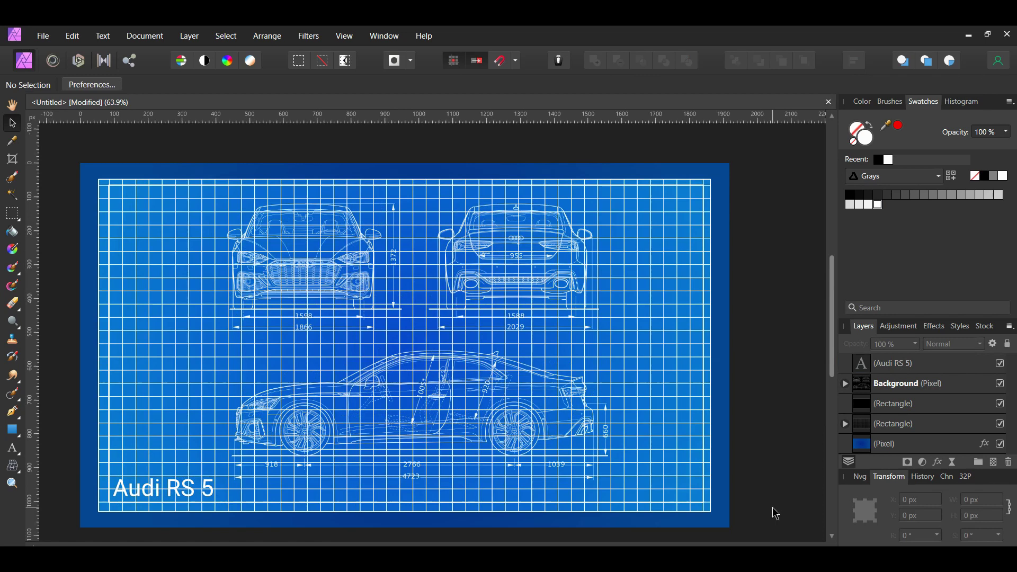
Step: Nest a Levels adjustment in the Background layer with White Level at 85%
left_click(924, 463)
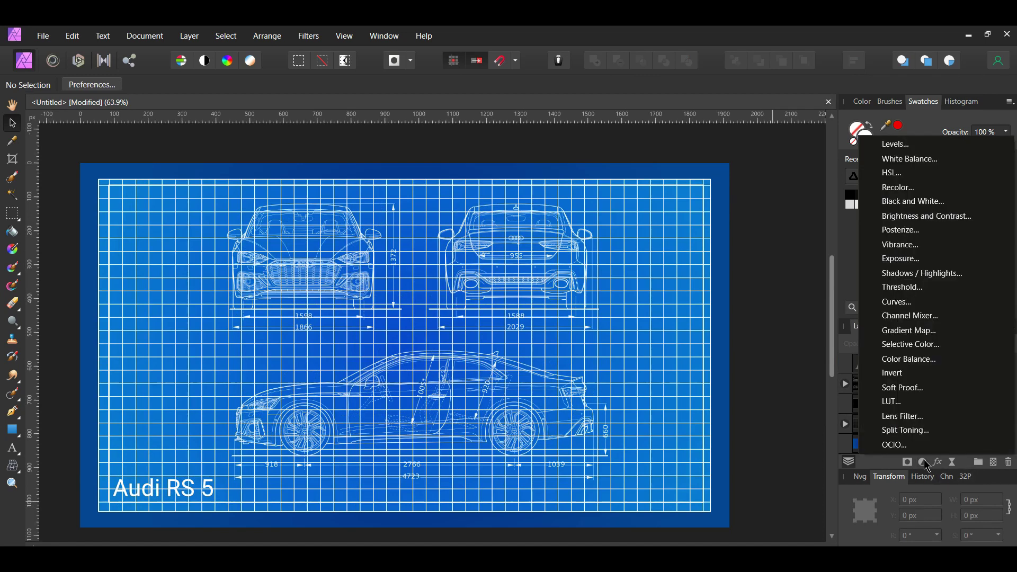
left_click(911, 146)
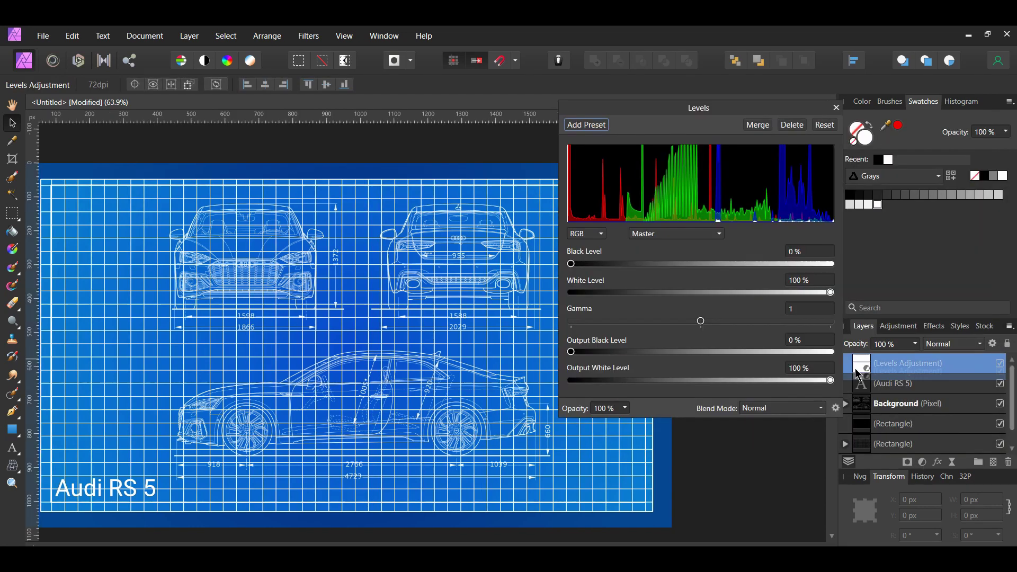
left_click_drag(903, 365, 897, 416)
left_click(811, 279)
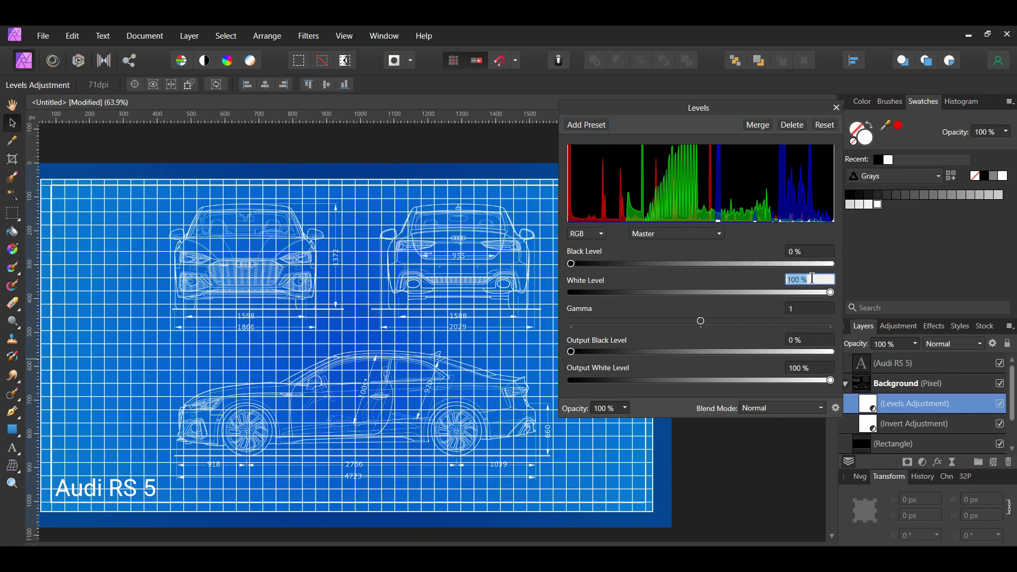
type("85")
key("Return")
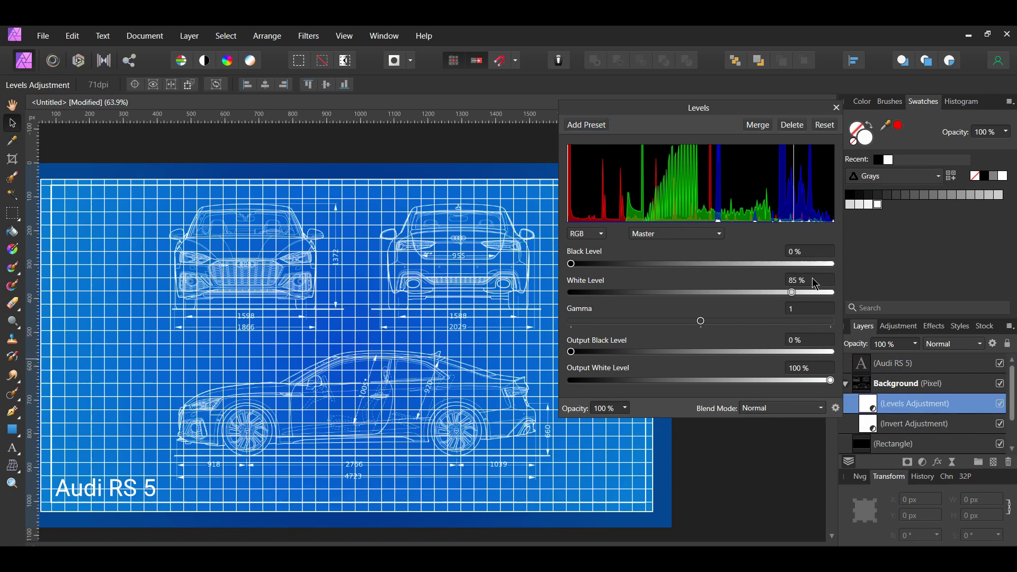
left_click(836, 108)
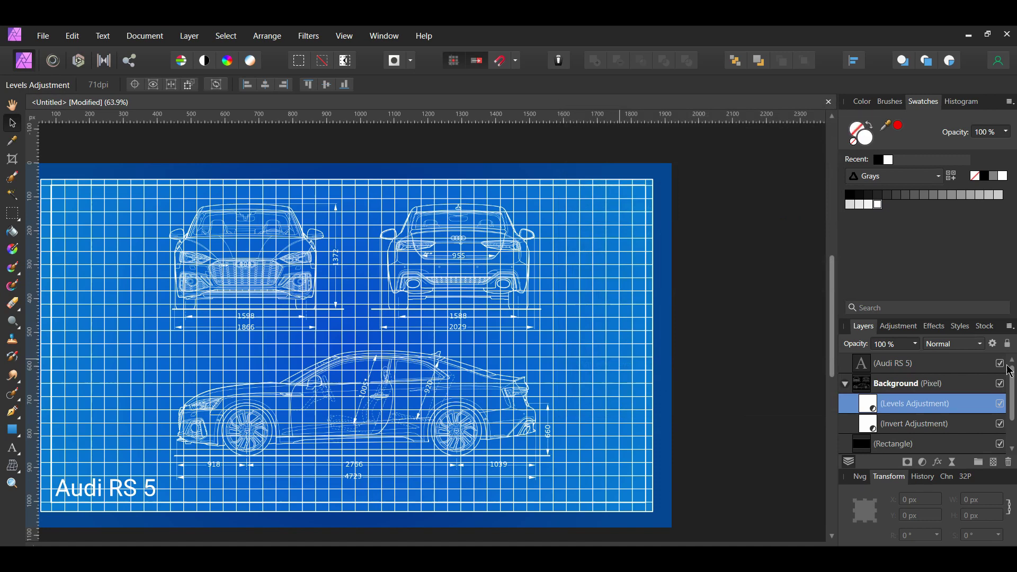
left_click(1002, 405)
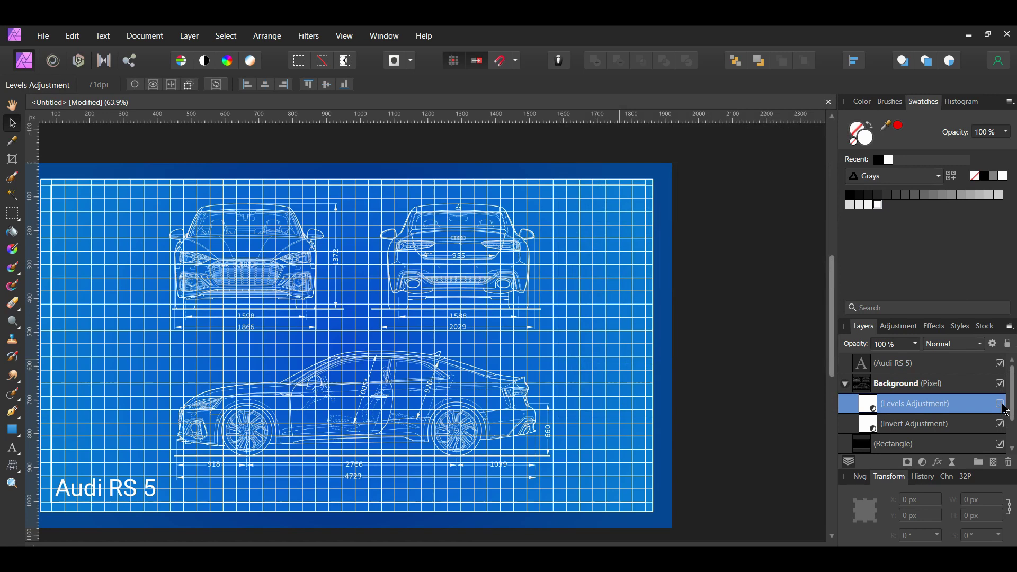
left_click(1002, 405)
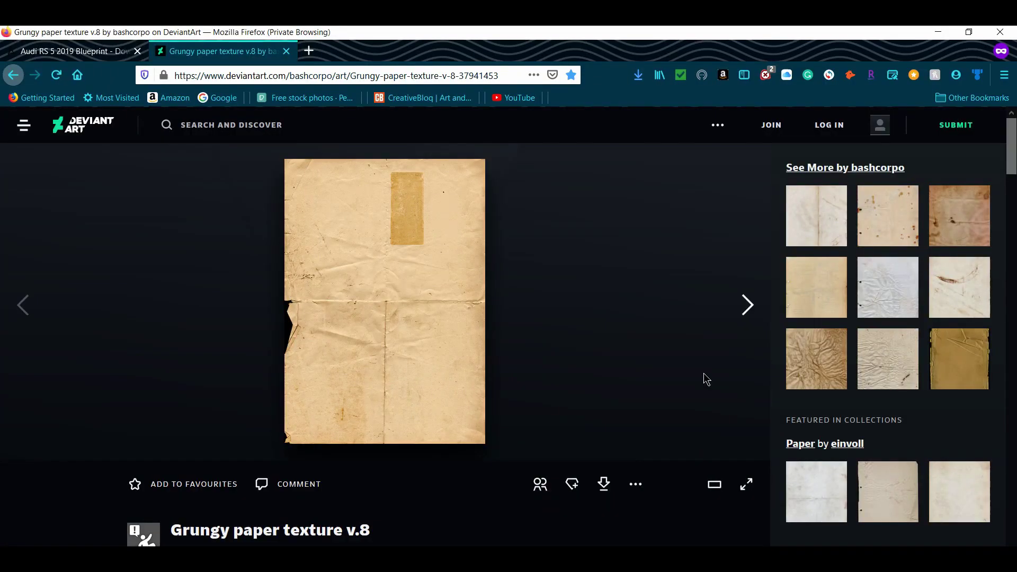
Step: Save the Grungy paper texture v.8 image into the Downloads folder
right_click(437, 275)
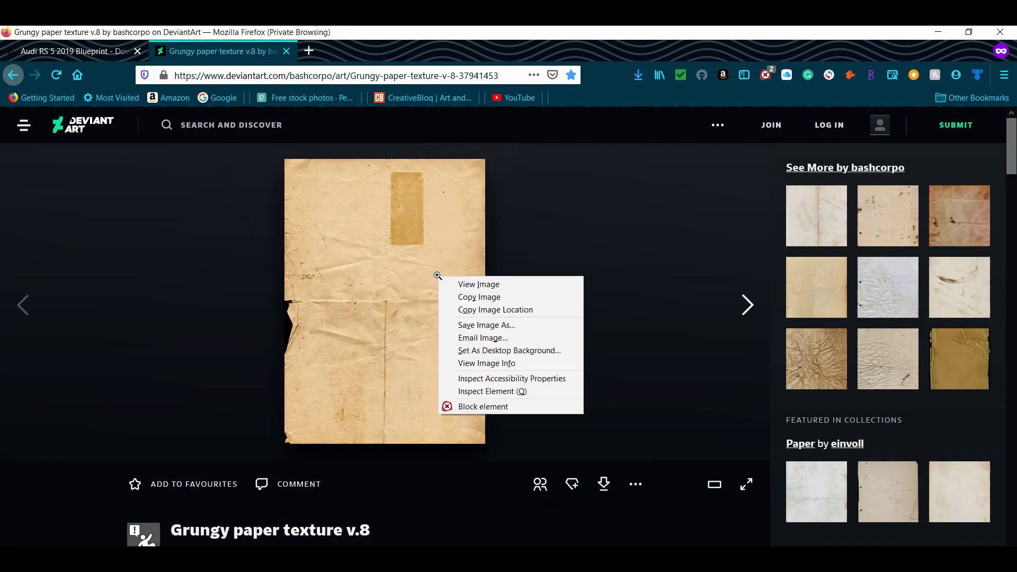
left_click(484, 325)
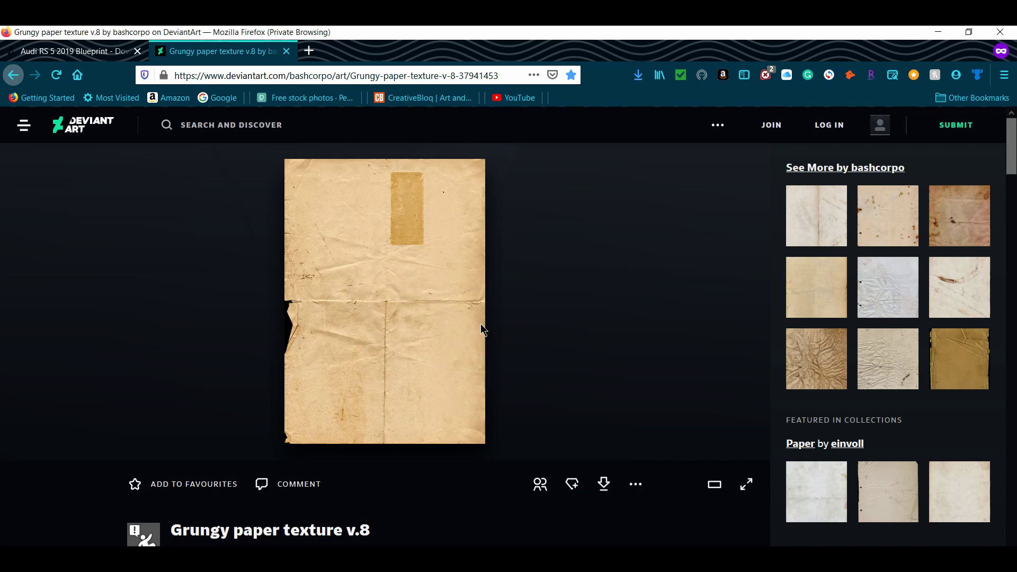
left_click(558, 399)
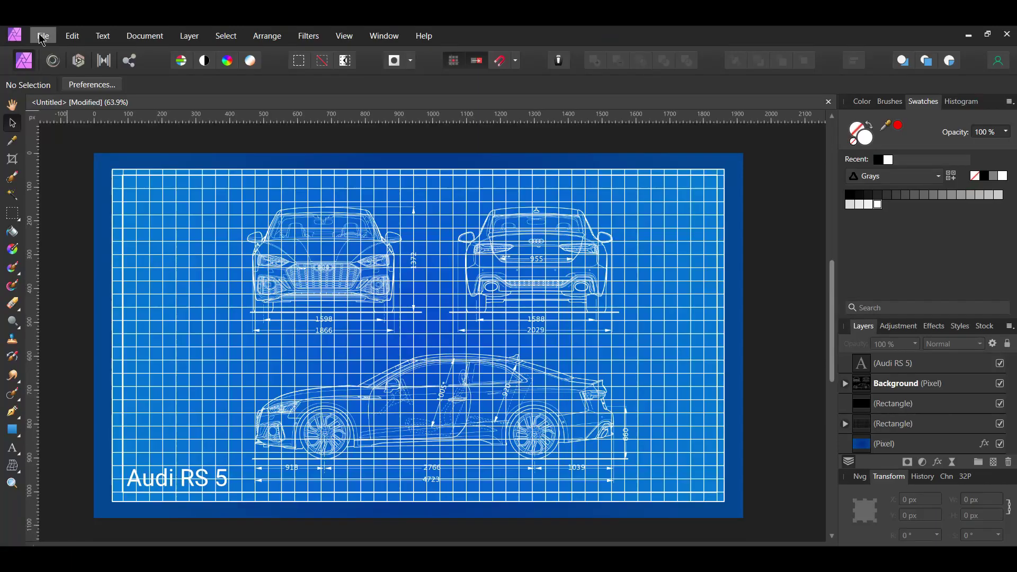
Step: Place the downloaded paper texture and stretch it over the whole poster
left_click(42, 36)
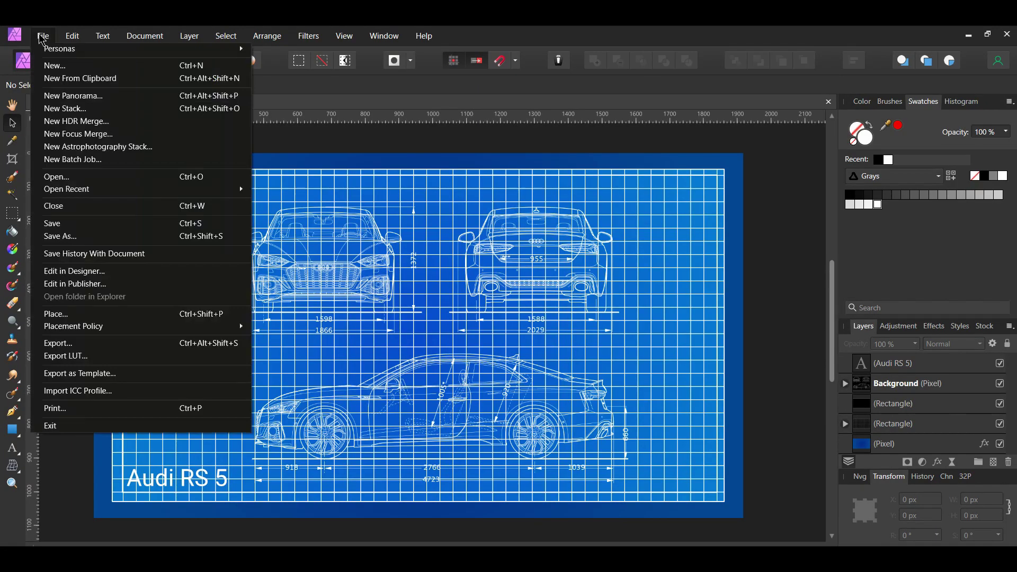
left_click(66, 314)
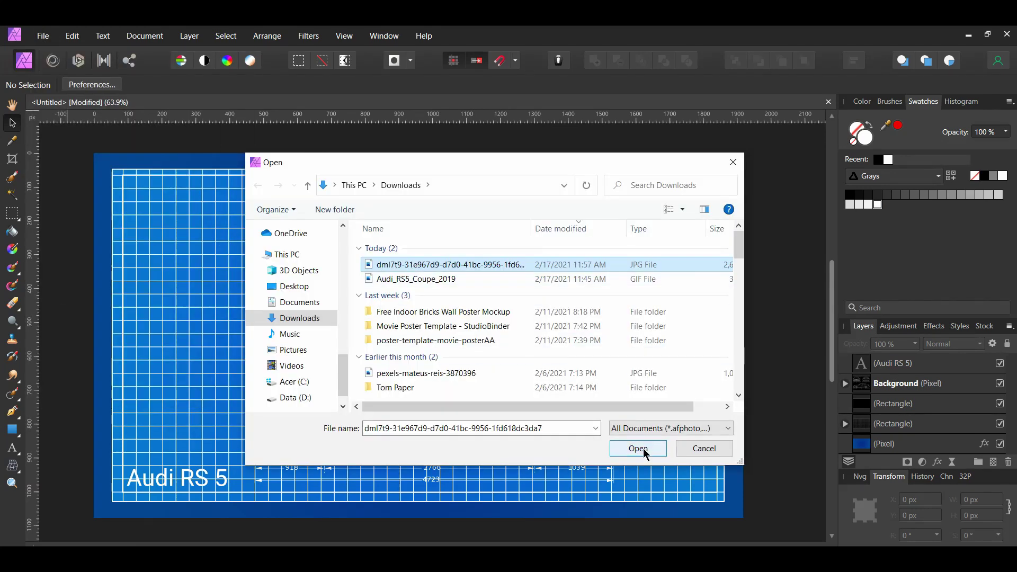
left_click(638, 449)
left_click_drag(95, 155, 753, 462)
scroll(752, 462, "down", 3)
left_click_drag(765, 257, 796, 157)
scroll(811, 382, "up", 2)
Step: Set the texture layer to Divide blend mode at 75% opacity
left_click(980, 345)
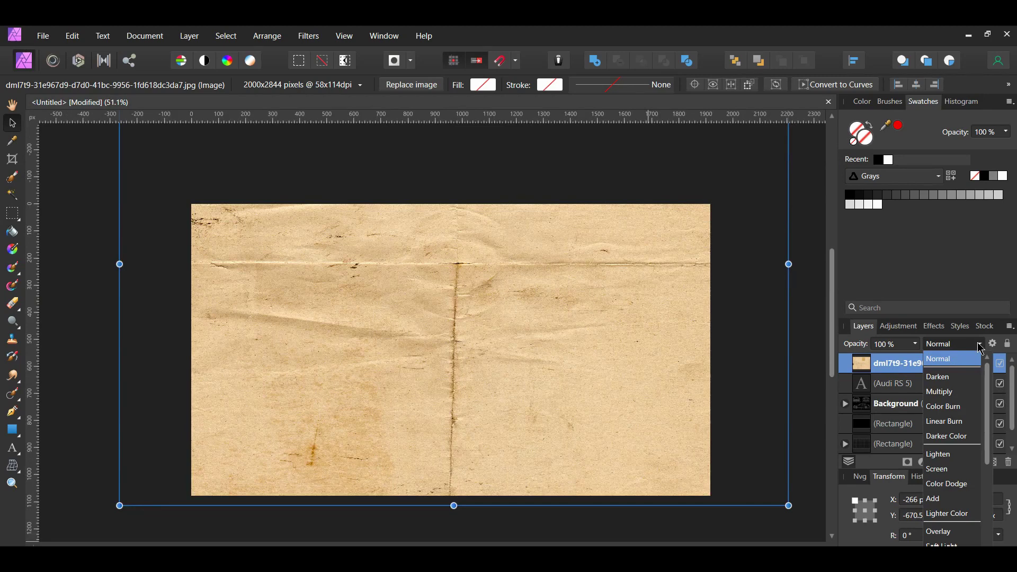
scroll(954, 403, "down", 5)
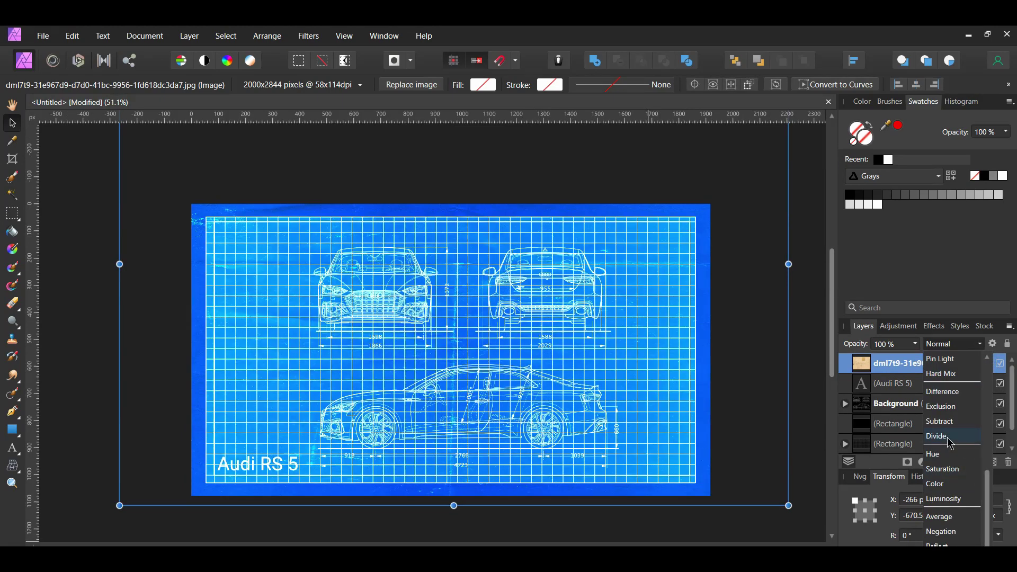
left_click(951, 438)
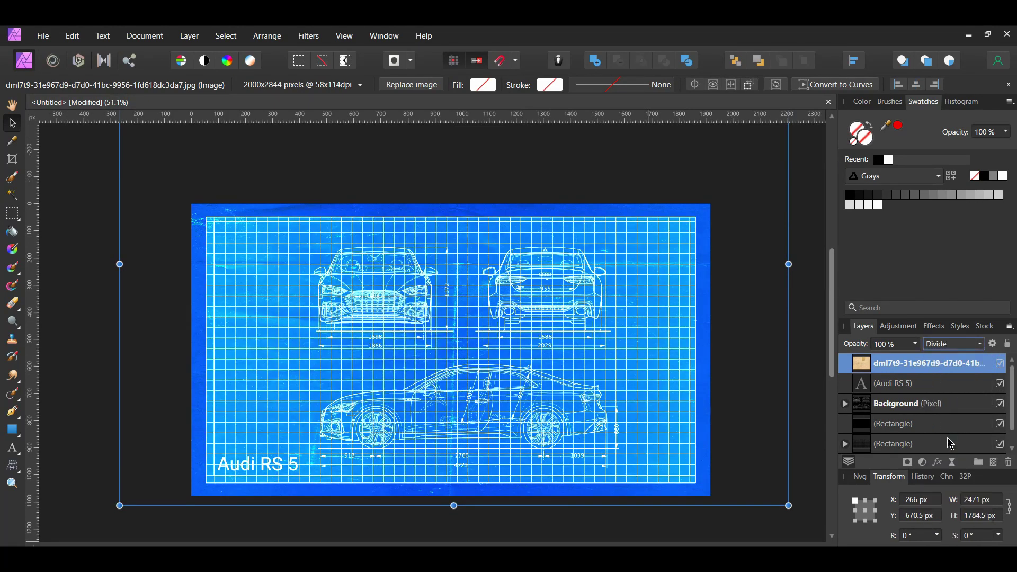
left_click(892, 344)
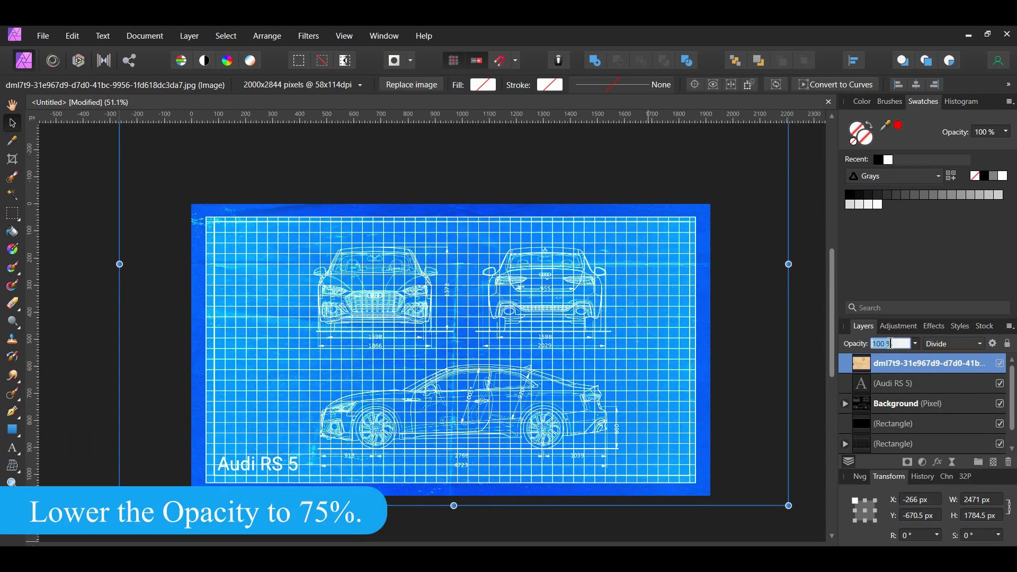
type("75")
key("Return")
key("ctrl+alt+d")
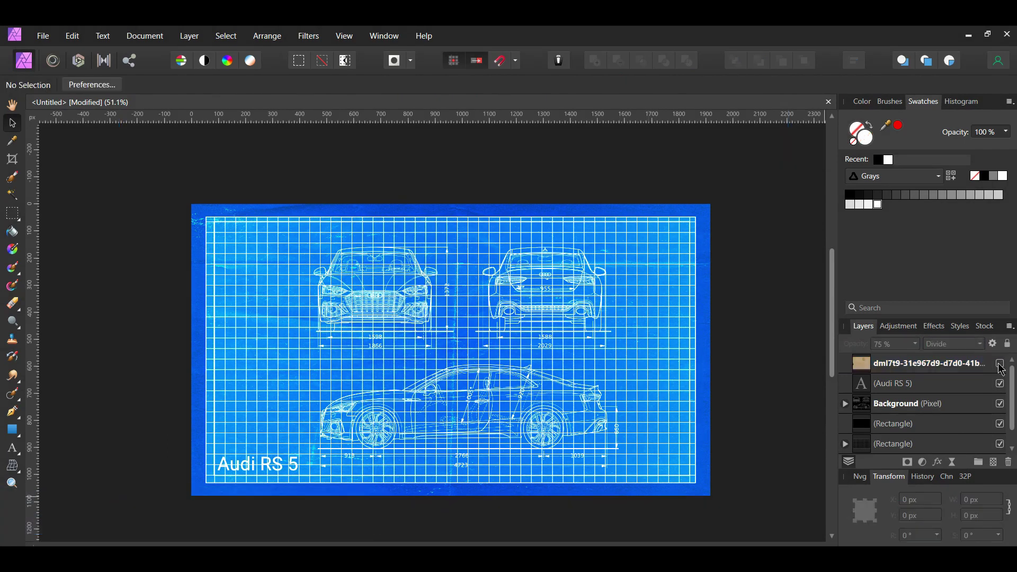
left_click(1001, 364)
left_click(1001, 365)
scroll(780, 411, "up", 1)
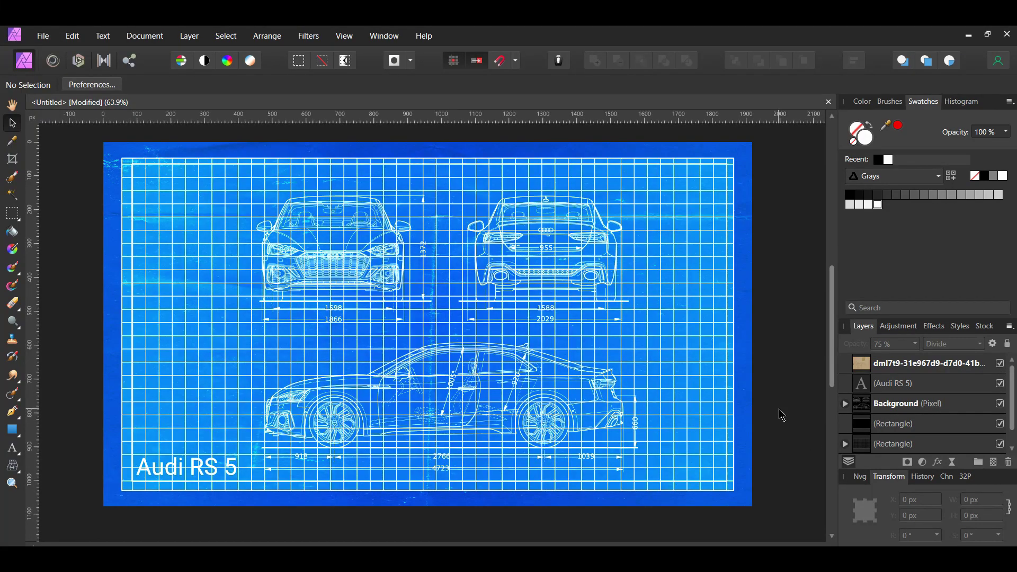